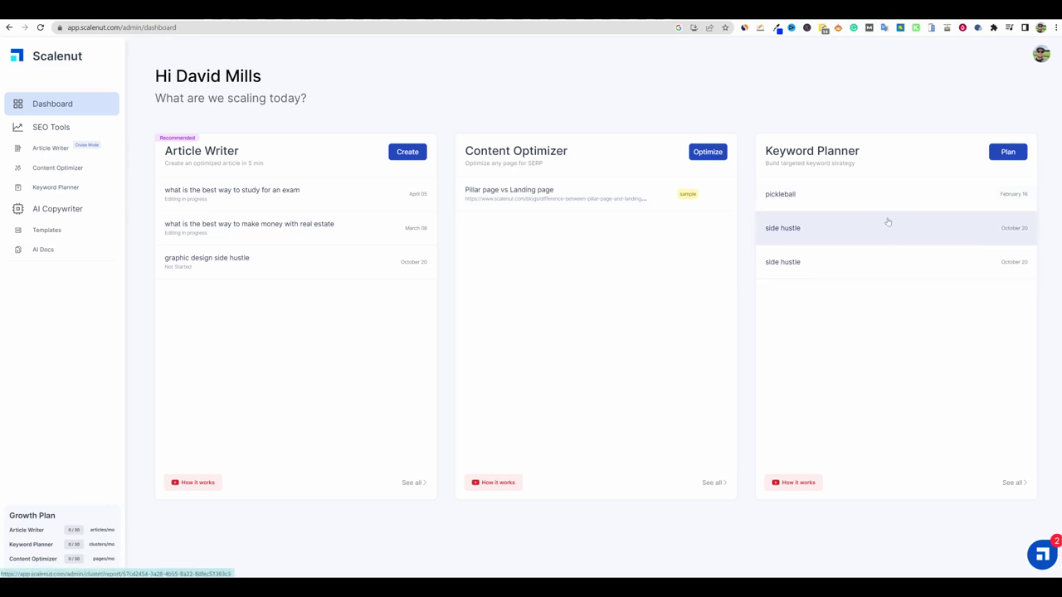
- Start a new Article Writer article for the keyword 'what to sell online to make money in 2023'
{"action": "left_click", "coordinate": [409, 154]}
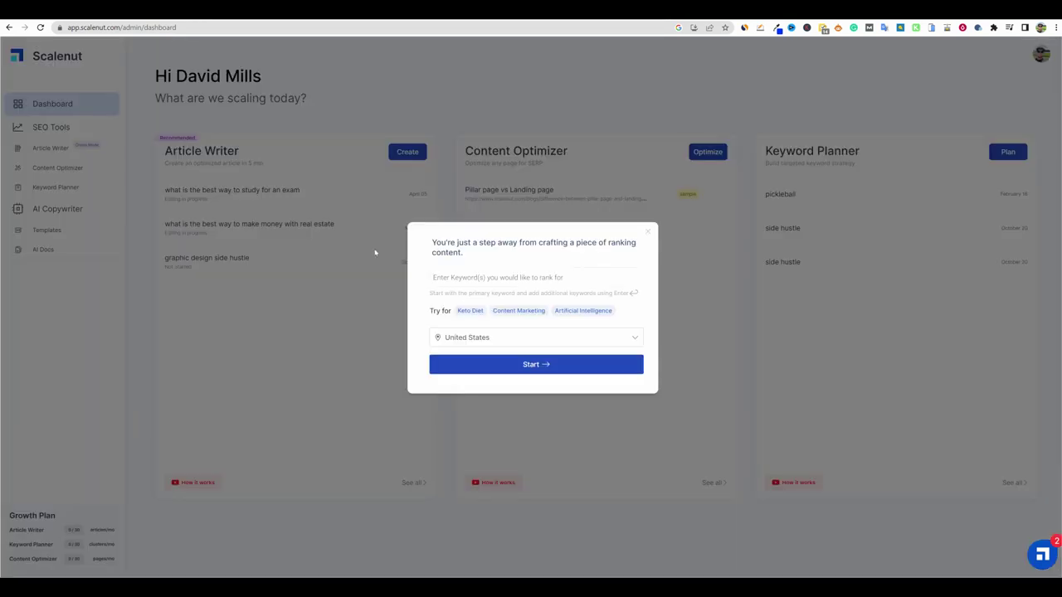
{"action": "type", "text": "what to sell online to make money in 2023"}
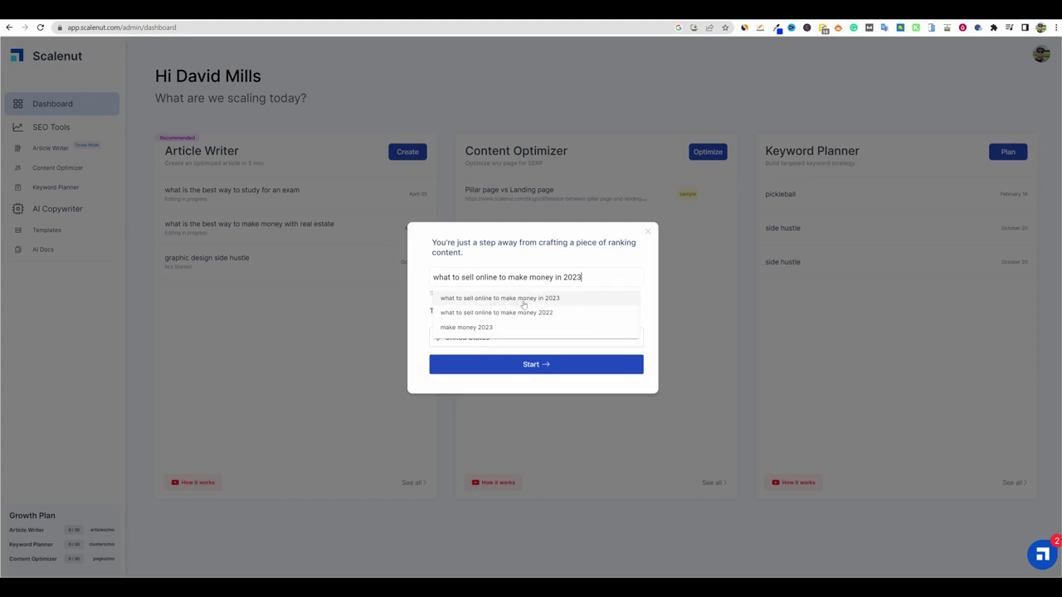
{"action": "left_click", "coordinate": [539, 365]}
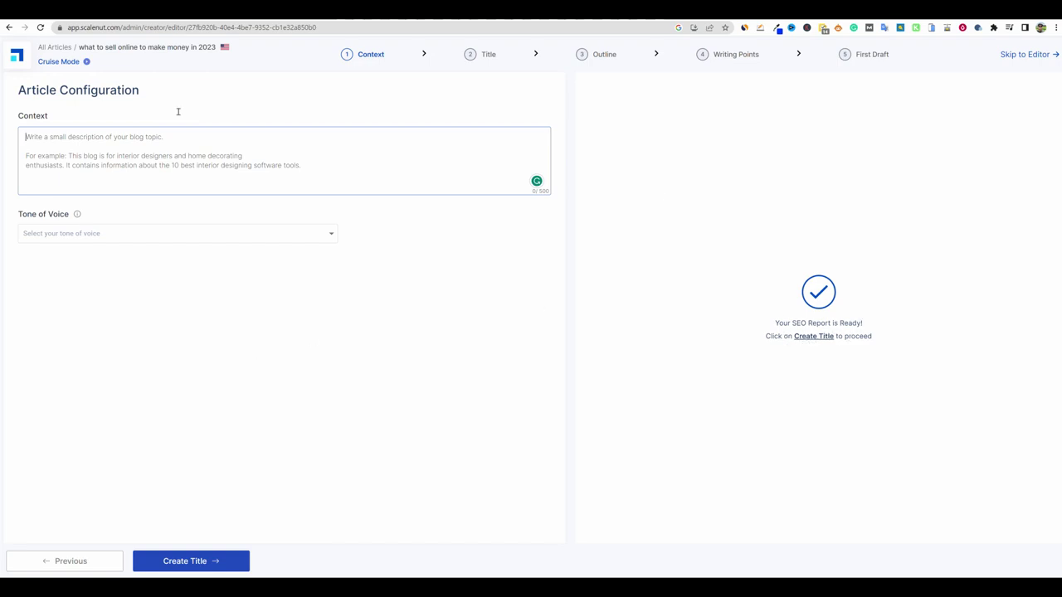
- Adopt the second top-ranked competitor title as the blog title, changing its 33 to 35
{"action": "left_click", "coordinate": [201, 563]}
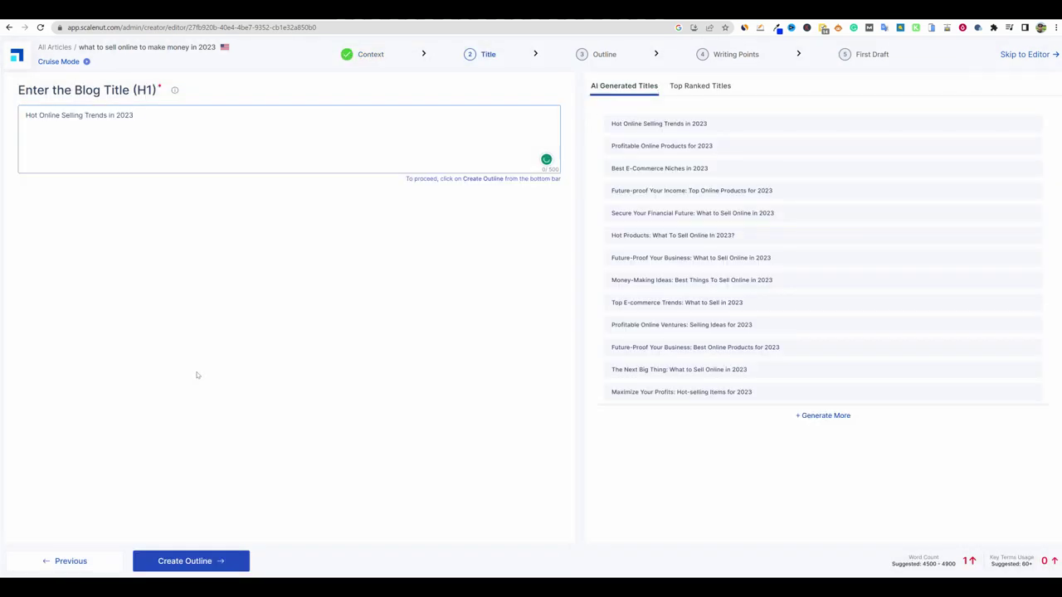
{"action": "left_click", "coordinate": [700, 86]}
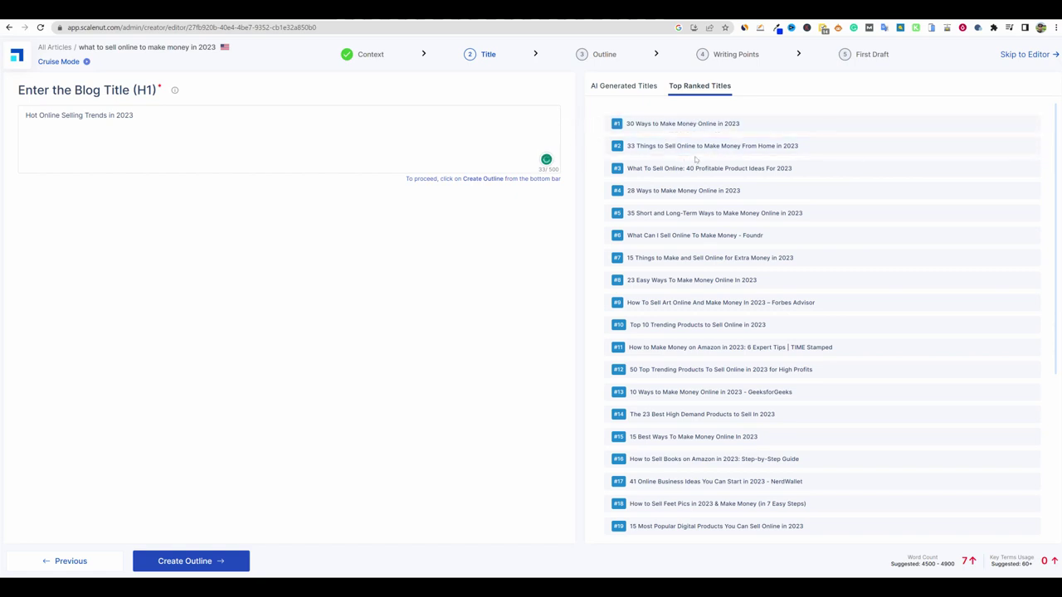
{"action": "mouse_move", "coordinate": [821, 146]}
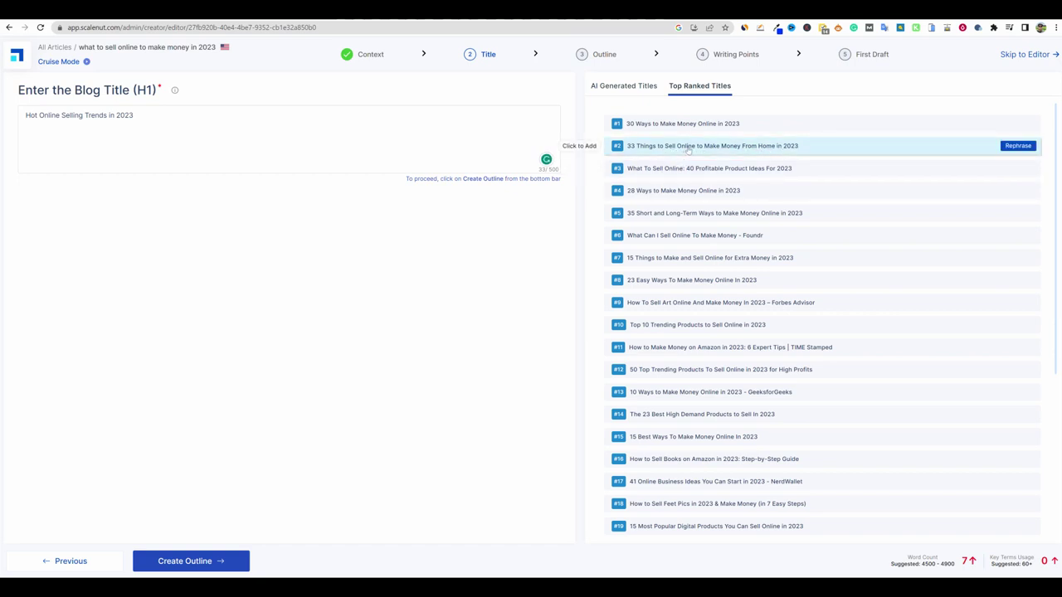
{"action": "mouse_move", "coordinate": [711, 146]}
{"action": "left_click", "coordinate": [1019, 147]}
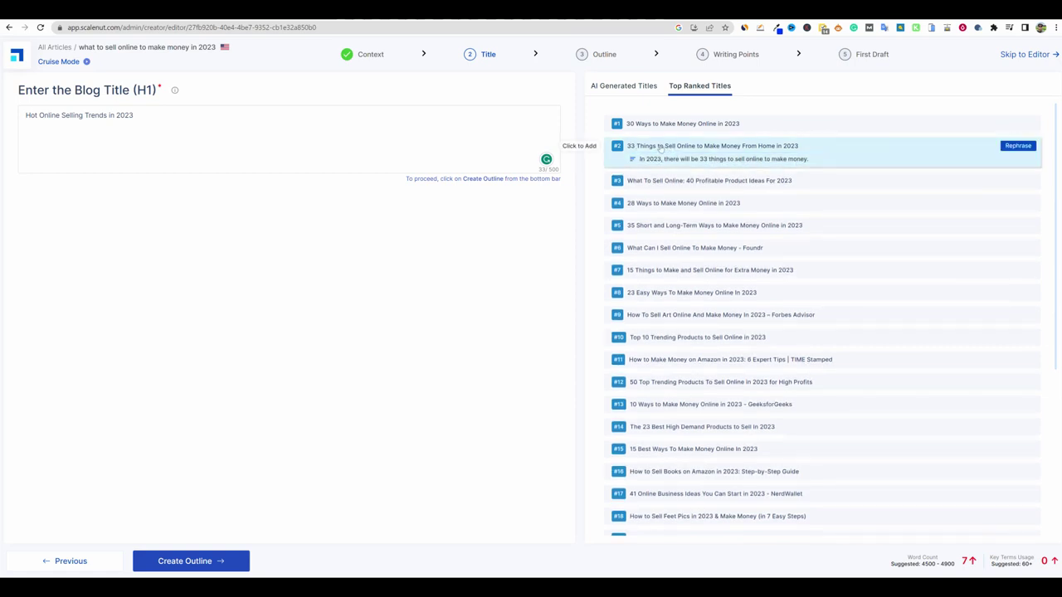
{"action": "left_click", "coordinate": [638, 146]}
{"action": "left_click", "coordinate": [32, 115]}
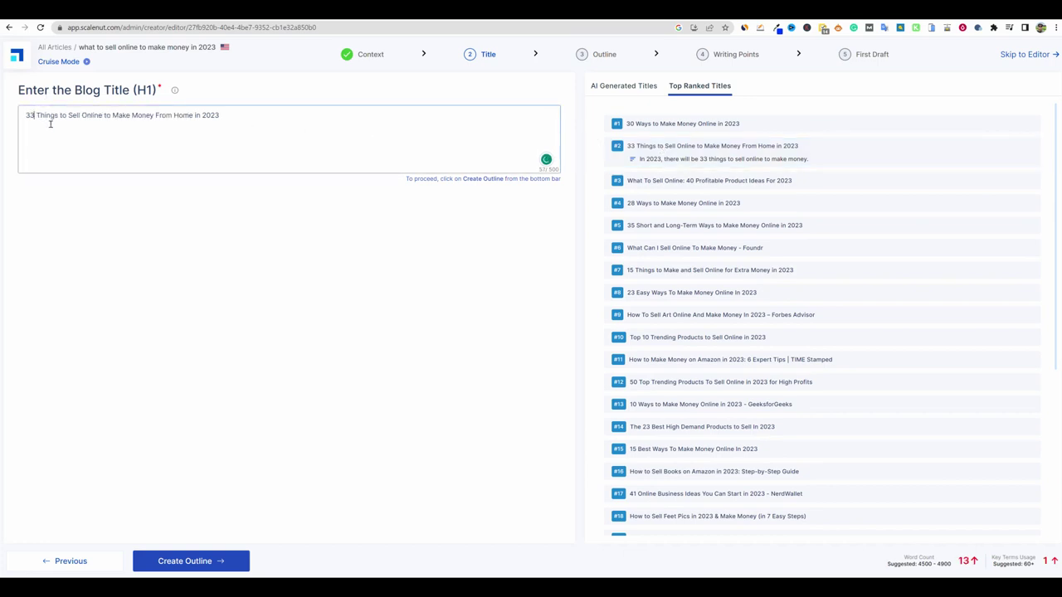
{"action": "key", "text": "BackSpace"}
{"action": "type", "text": "5"}
{"action": "left_click", "coordinate": [224, 115]}
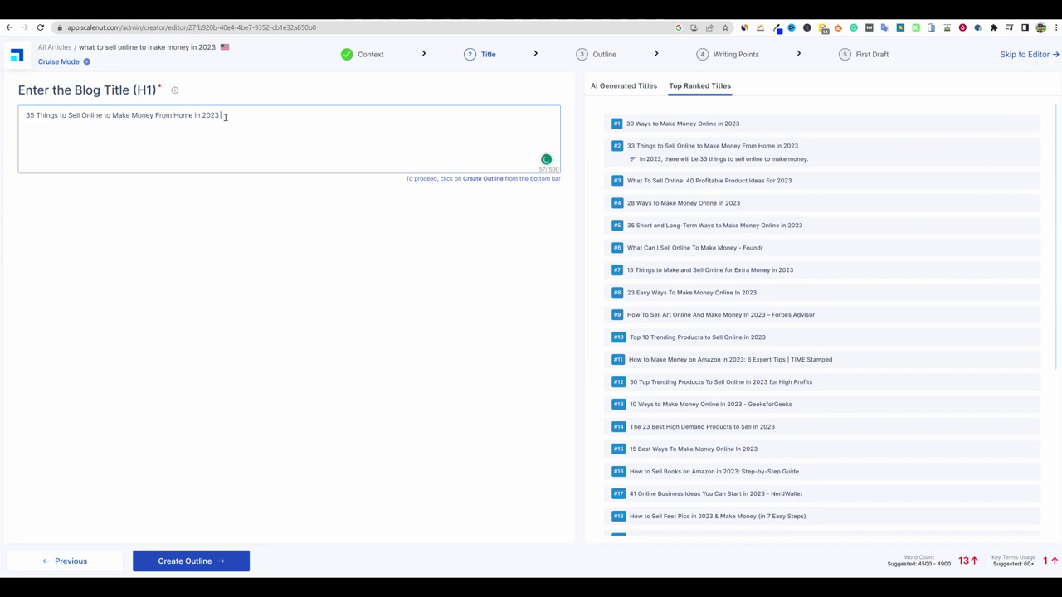
- Generate the H2/H3 outline from the title and scroll through its headings
{"action": "left_click", "coordinate": [210, 562]}
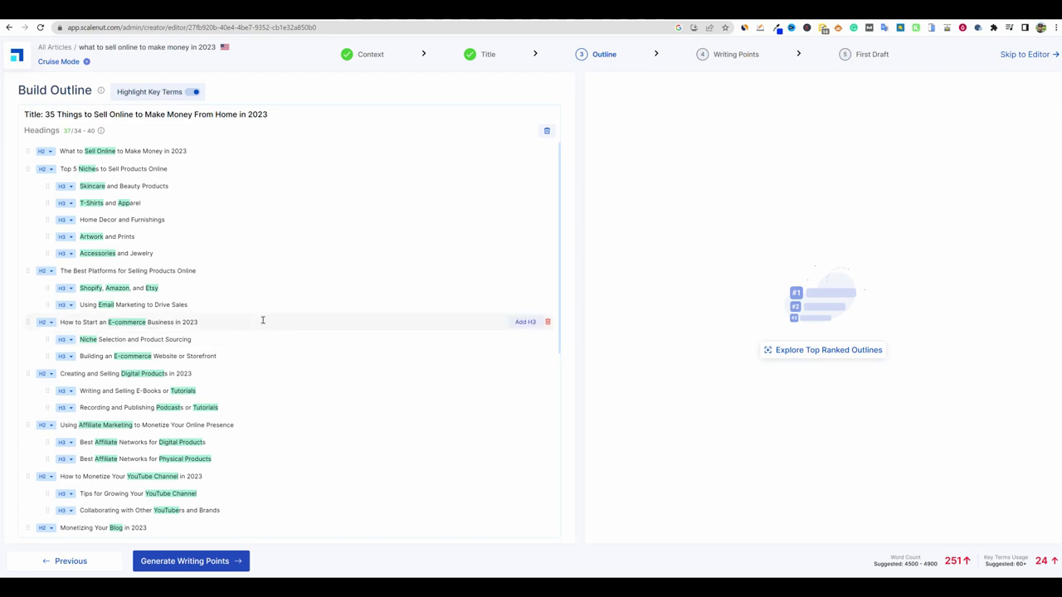
{"action": "scroll", "coordinate": [182, 248], "scroll_direction": "down", "scroll_amount": 4}
{"action": "scroll", "coordinate": [188, 268], "scroll_direction": "up", "scroll_amount": 5}
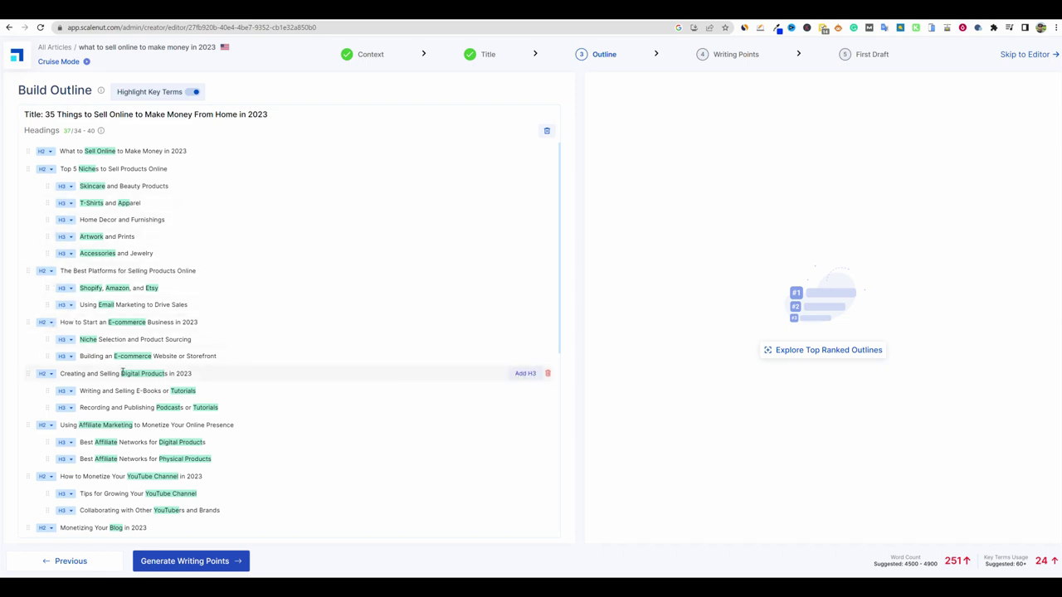
{"action": "scroll", "coordinate": [122, 374], "scroll_direction": "down", "scroll_amount": 1}
{"action": "scroll", "coordinate": [121, 373], "scroll_direction": "down", "scroll_amount": 1}
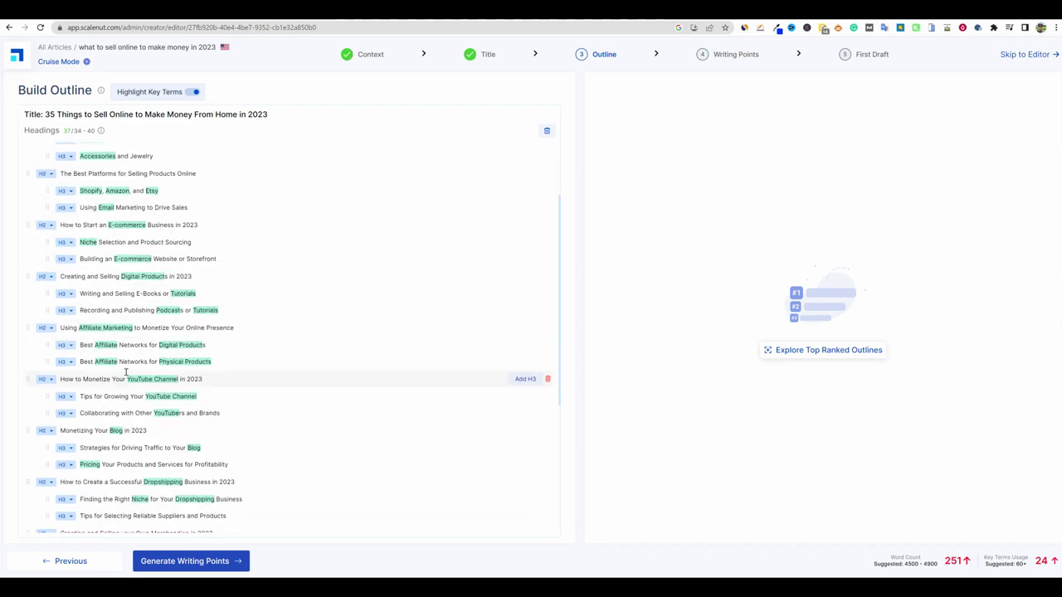
{"action": "scroll", "coordinate": [166, 369], "scroll_direction": "down", "scroll_amount": 3}
{"action": "scroll", "coordinate": [225, 365], "scroll_direction": "up", "scroll_amount": 2}
{"action": "scroll", "coordinate": [225, 366], "scroll_direction": "down", "scroll_amount": 4}
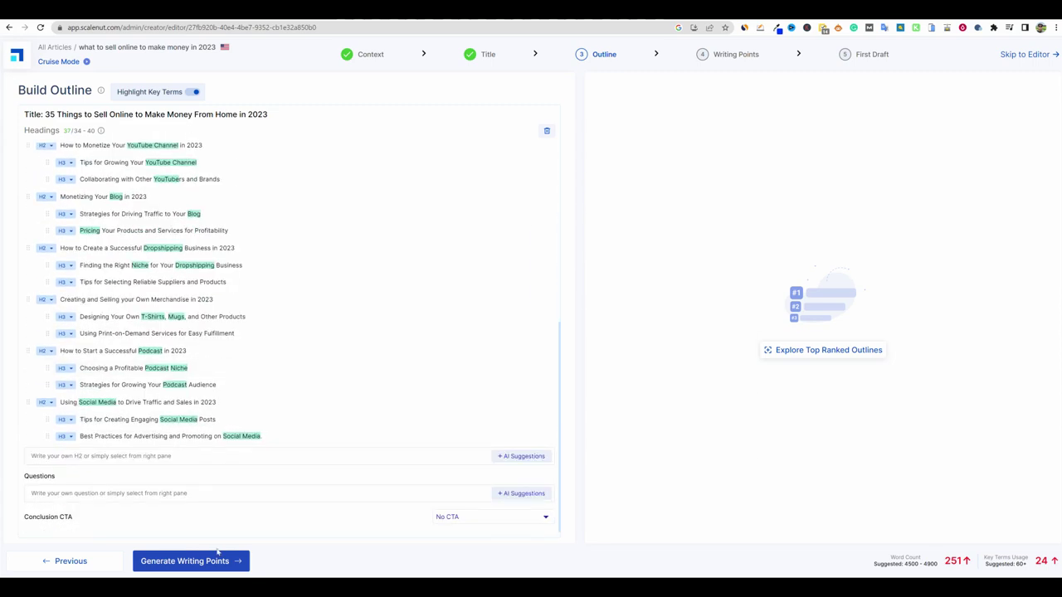
- Generate writing points for every outline heading and review them section by section
{"action": "left_click", "coordinate": [199, 563]}
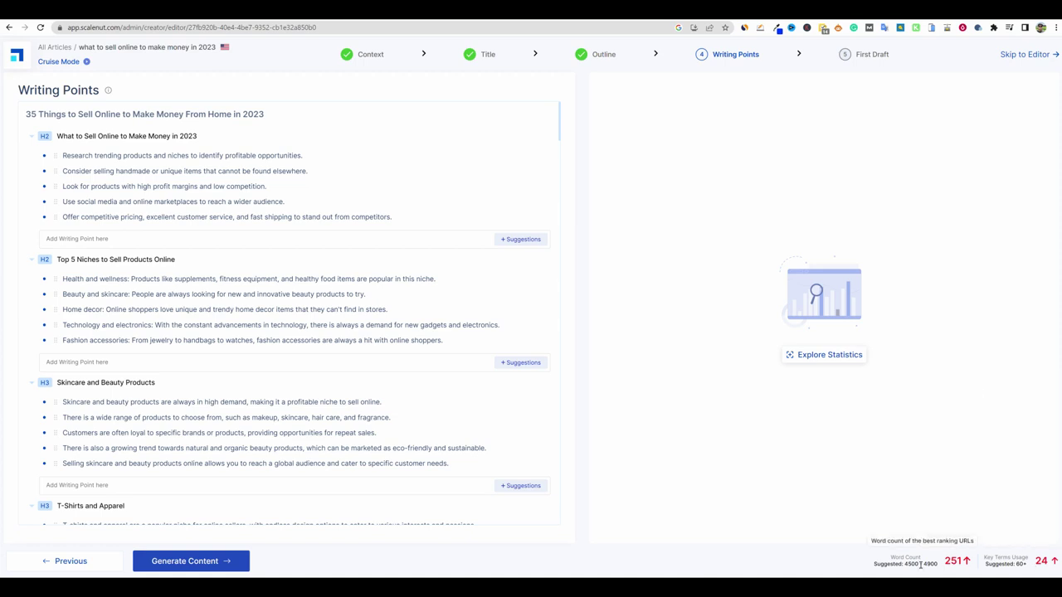
{"action": "mouse_move", "coordinate": [166, 186]}
{"action": "scroll", "coordinate": [173, 340], "scroll_direction": "down", "scroll_amount": 3}
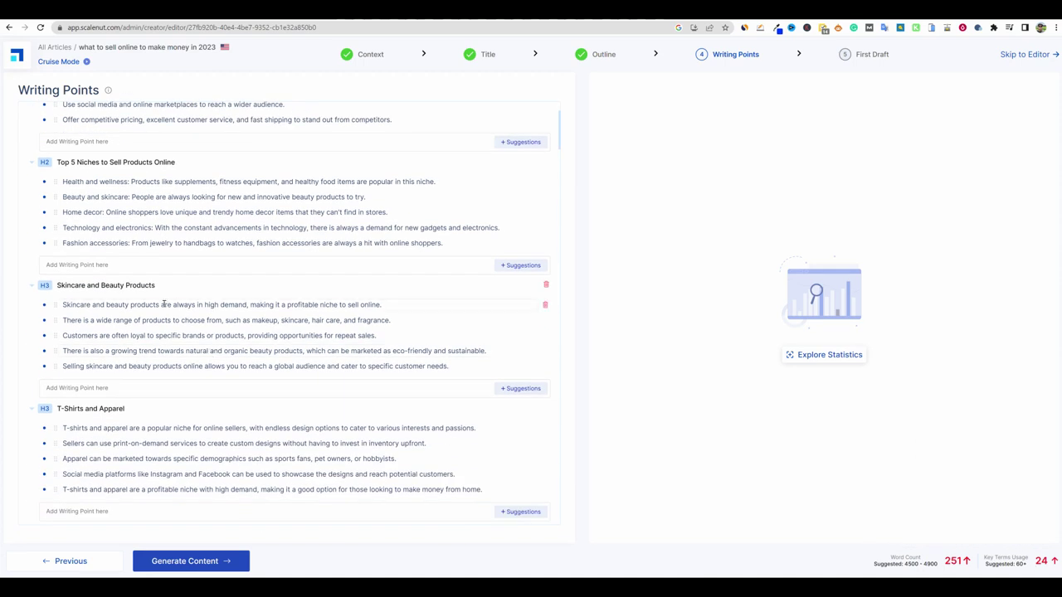
{"action": "scroll", "coordinate": [191, 324], "scroll_direction": "down", "scroll_amount": 2}
{"action": "scroll", "coordinate": [199, 320], "scroll_direction": "down", "scroll_amount": 1}
{"action": "scroll", "coordinate": [207, 318], "scroll_direction": "down", "scroll_amount": 2}
{"action": "scroll", "coordinate": [166, 322], "scroll_direction": "down", "scroll_amount": 1}
{"action": "scroll", "coordinate": [238, 352], "scroll_direction": "down", "scroll_amount": 2}
{"action": "scroll", "coordinate": [238, 353], "scroll_direction": "down", "scroll_amount": 2}
{"action": "scroll", "coordinate": [238, 354], "scroll_direction": "down", "scroll_amount": 1}
{"action": "scroll", "coordinate": [238, 355], "scroll_direction": "down", "scroll_amount": 2}
{"action": "scroll", "coordinate": [239, 355], "scroll_direction": "down", "scroll_amount": 3}
{"action": "scroll", "coordinate": [239, 358], "scroll_direction": "down", "scroll_amount": 2}
{"action": "scroll", "coordinate": [239, 358], "scroll_direction": "down", "scroll_amount": 2}
{"action": "scroll", "coordinate": [245, 359], "scroll_direction": "down", "scroll_amount": 5}
{"action": "scroll", "coordinate": [250, 361], "scroll_direction": "down", "scroll_amount": 4}
{"action": "scroll", "coordinate": [263, 363], "scroll_direction": "down", "scroll_amount": 3}
{"action": "scroll", "coordinate": [262, 365], "scroll_direction": "down", "scroll_amount": 1}
{"action": "scroll", "coordinate": [295, 372], "scroll_direction": "down", "scroll_amount": 3}
{"action": "scroll", "coordinate": [299, 372], "scroll_direction": "down", "scroll_amount": 1}
{"action": "scroll", "coordinate": [301, 372], "scroll_direction": "down", "scroll_amount": 4}
{"action": "scroll", "coordinate": [353, 386], "scroll_direction": "down", "scroll_amount": 8}
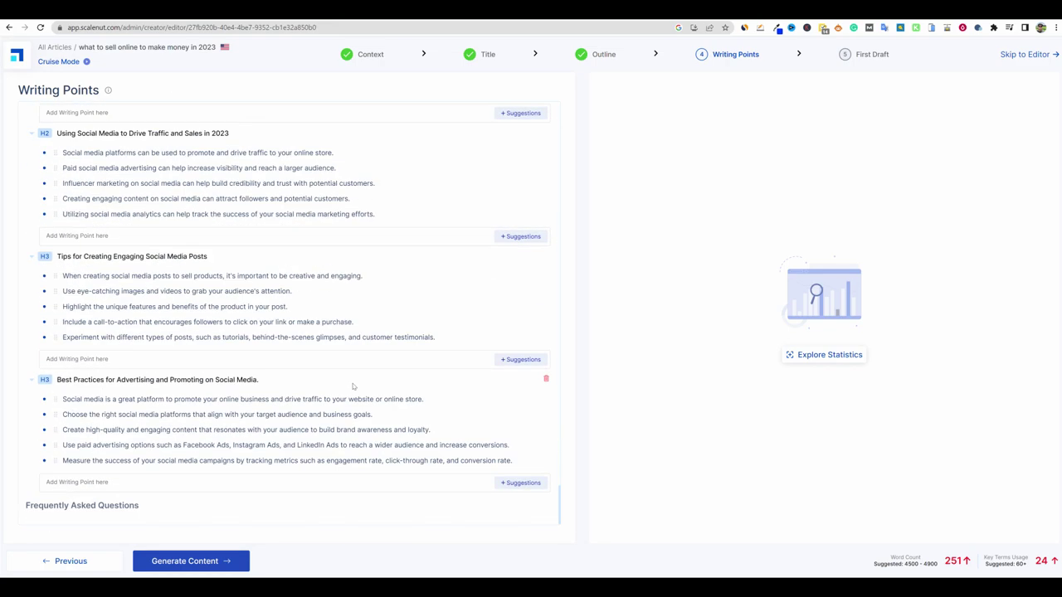
{"action": "scroll", "coordinate": [355, 398], "scroll_direction": "up", "scroll_amount": 5}
{"action": "scroll", "coordinate": [357, 411], "scroll_direction": "up", "scroll_amount": 5}
{"action": "scroll", "coordinate": [357, 412], "scroll_direction": "up", "scroll_amount": 4}
{"action": "scroll", "coordinate": [359, 410], "scroll_direction": "up", "scroll_amount": 3}
{"action": "scroll", "coordinate": [359, 411], "scroll_direction": "up", "scroll_amount": 5}
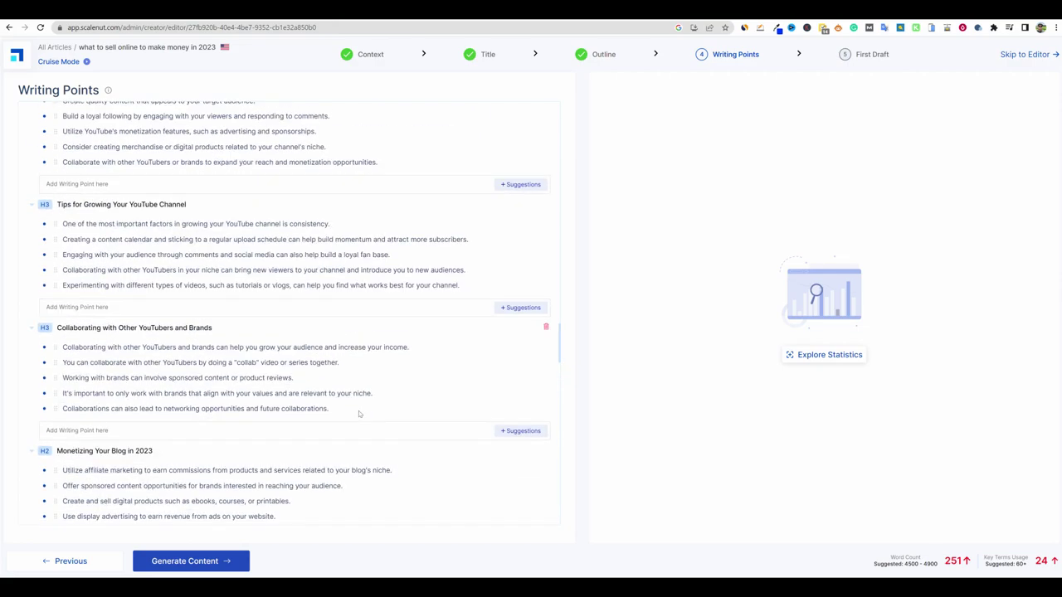
{"action": "scroll", "coordinate": [358, 411], "scroll_direction": "up", "scroll_amount": 3}
{"action": "scroll", "coordinate": [358, 412], "scroll_direction": "up", "scroll_amount": 4}
{"action": "scroll", "coordinate": [359, 414], "scroll_direction": "up", "scroll_amount": 4}
{"action": "scroll", "coordinate": [359, 413], "scroll_direction": "up", "scroll_amount": 3}
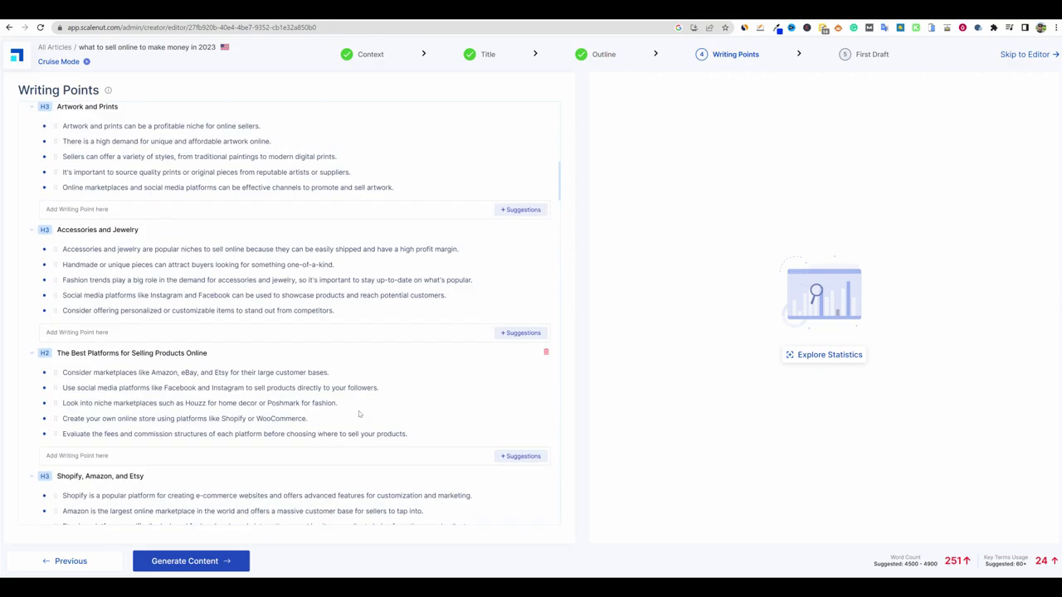
{"action": "scroll", "coordinate": [358, 410], "scroll_direction": "up", "scroll_amount": 5}
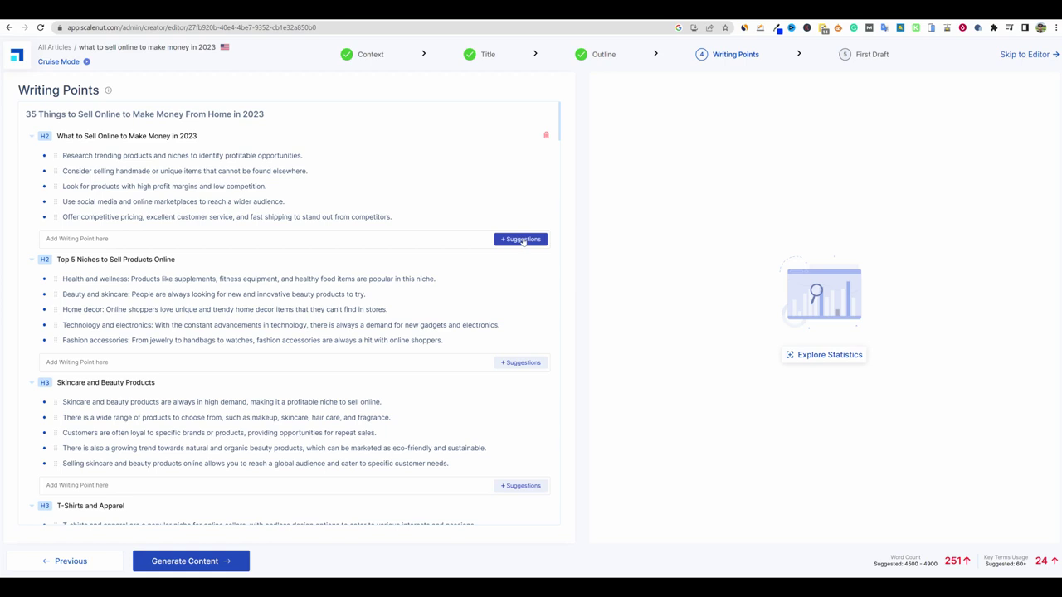
- Put the cursor in the first section's Add Writing Point field, then review down toward the FAQ
{"action": "left_click", "coordinate": [109, 241]}
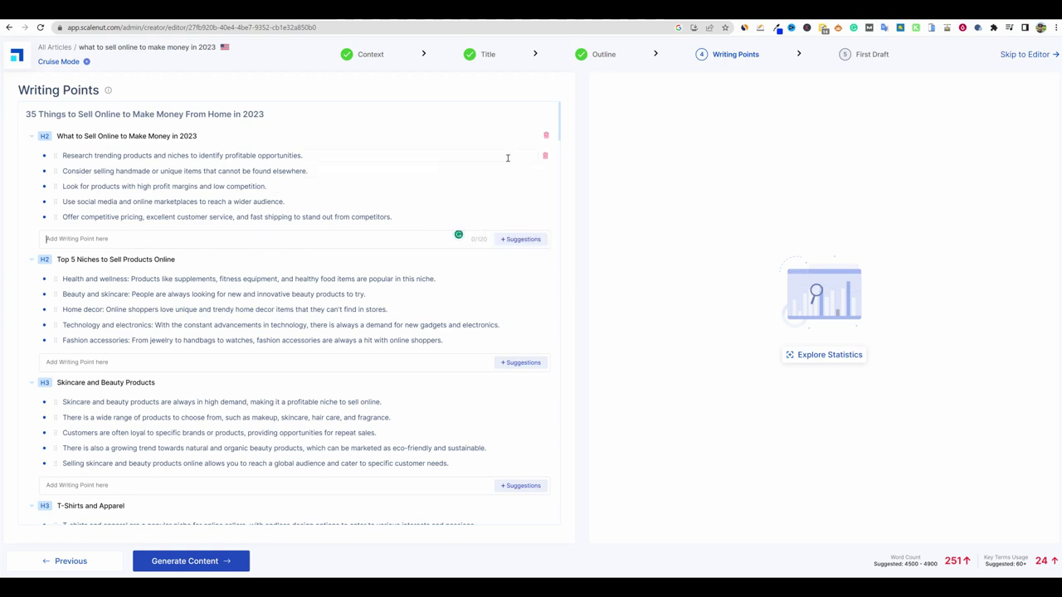
{"action": "scroll", "coordinate": [291, 381], "scroll_direction": "down", "scroll_amount": 5}
{"action": "scroll", "coordinate": [292, 381], "scroll_direction": "down", "scroll_amount": 5}
{"action": "scroll", "coordinate": [291, 381], "scroll_direction": "down", "scroll_amount": 5}
{"action": "scroll", "coordinate": [291, 381], "scroll_direction": "down", "scroll_amount": 3}
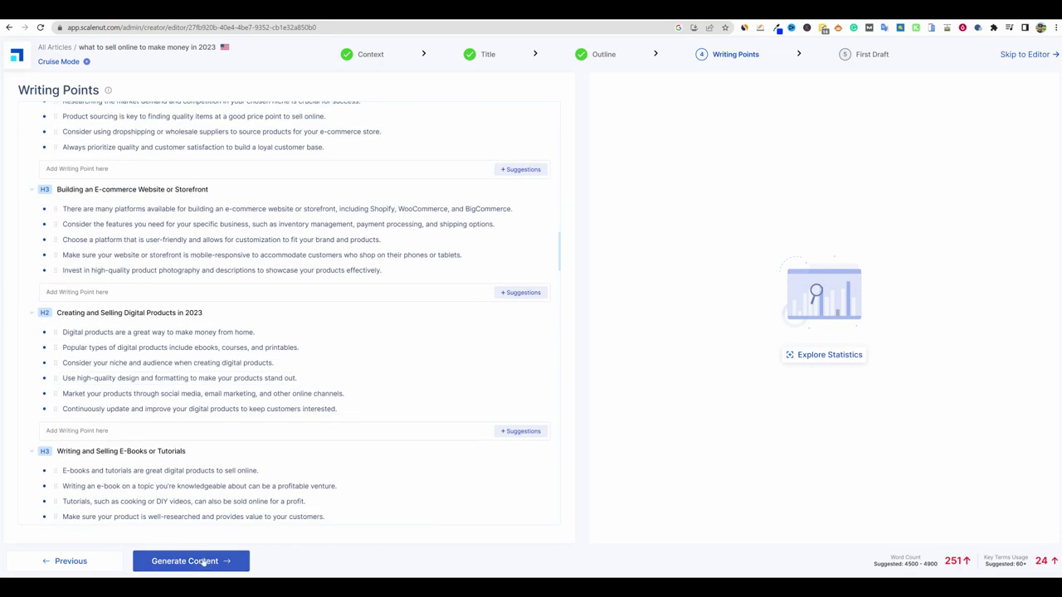
- Generate the first draft, then select the meta description text and the whole URL permalink
{"action": "left_click", "coordinate": [203, 562]}
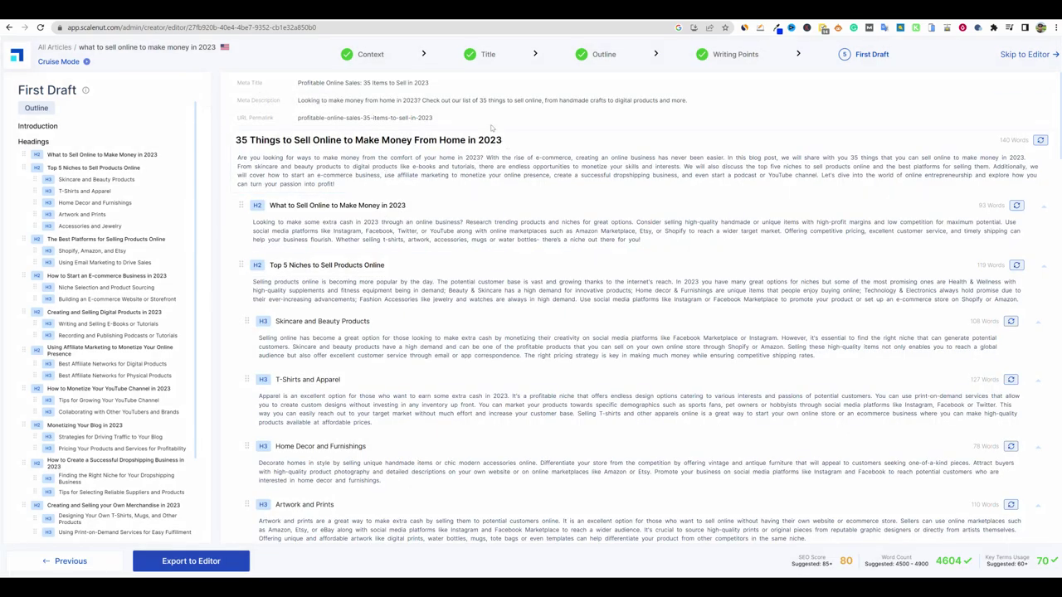
{"action": "mouse_move", "coordinate": [298, 101]}
{"action": "left_mouse_down"}
{"action": "mouse_move", "coordinate": [697, 103]}
{"action": "mouse_move", "coordinate": [498, 99]}
{"action": "left_mouse_up"}
{"action": "left_click", "coordinate": [446, 120]}
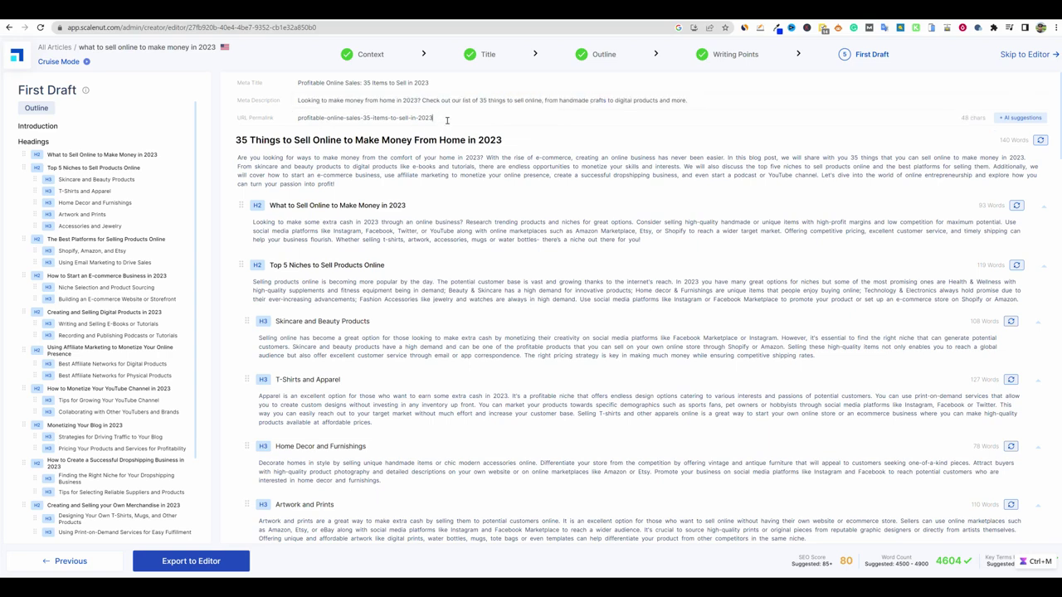
{"action": "left_click_drag", "start_coordinate": [447, 121], "coordinate": [298, 118]}
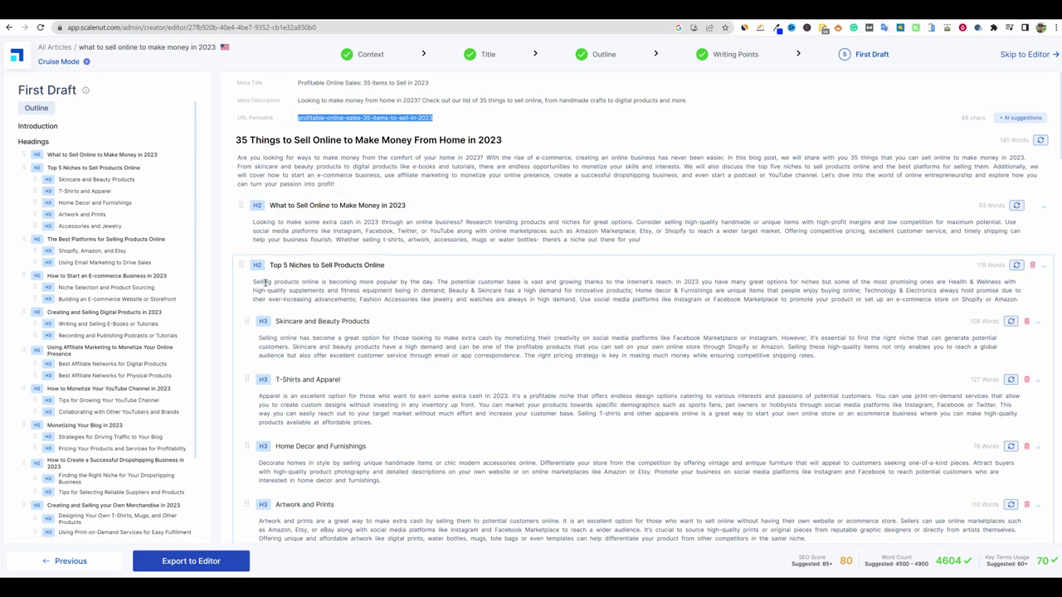
{"action": "scroll", "coordinate": [279, 305], "scroll_direction": "down", "scroll_amount": 2}
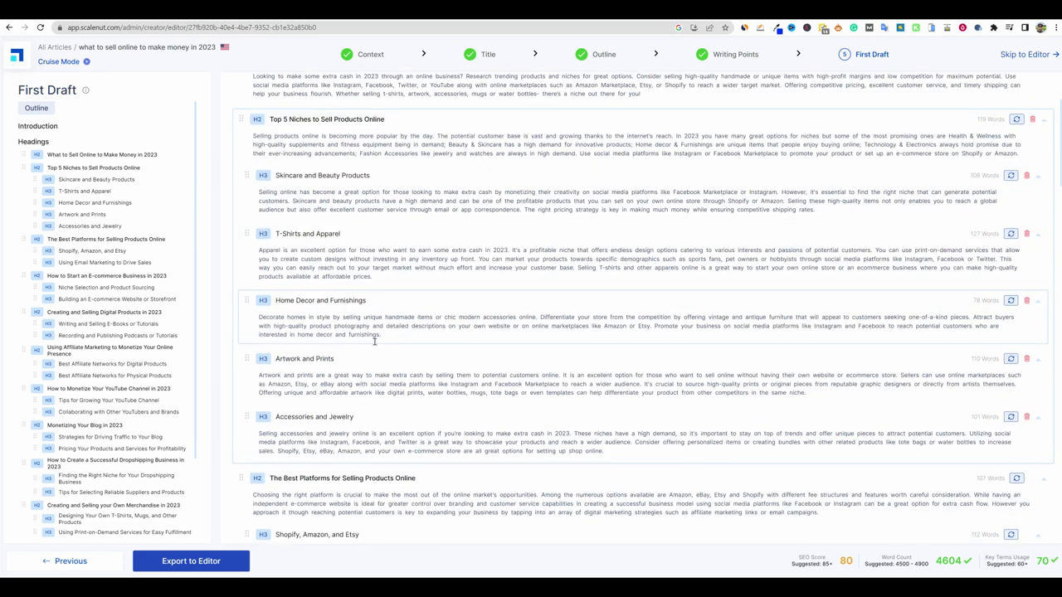
{"action": "scroll", "coordinate": [347, 372], "scroll_direction": "down", "scroll_amount": 1}
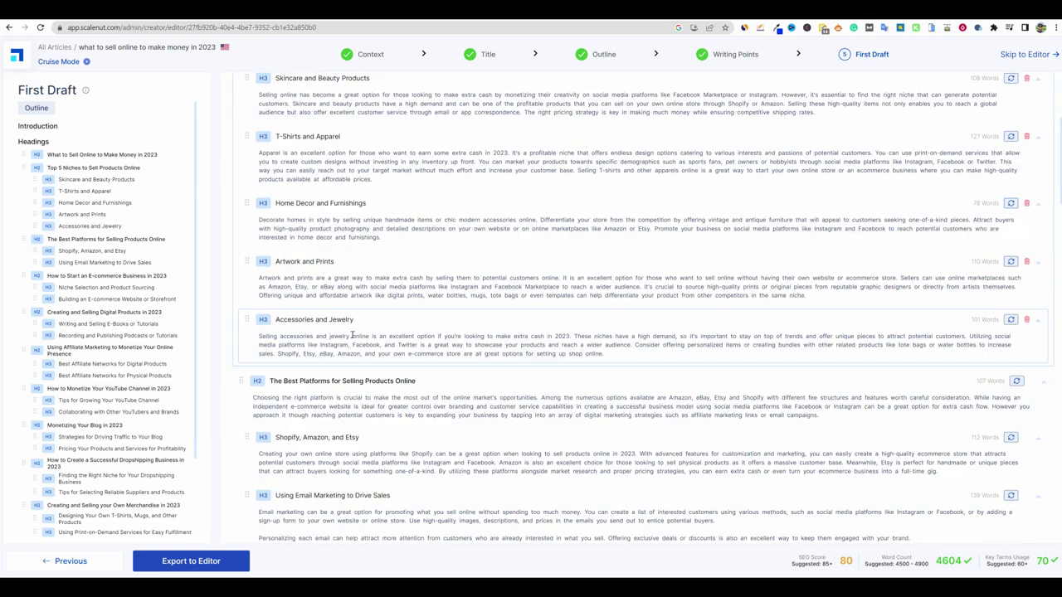
{"action": "scroll", "coordinate": [299, 331], "scroll_direction": "down", "scroll_amount": 2}
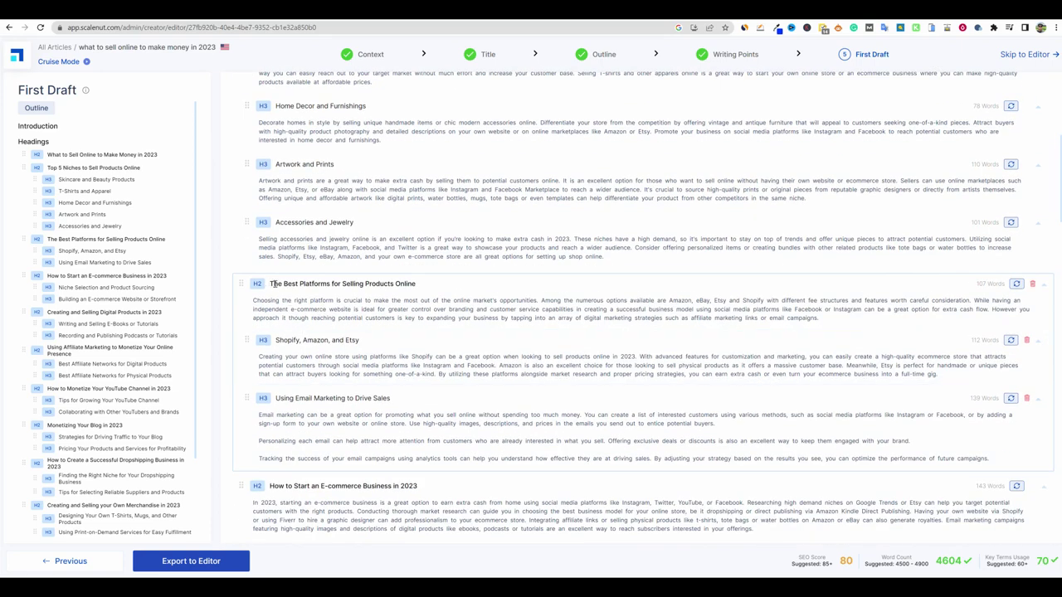
{"action": "scroll", "coordinate": [356, 265], "scroll_direction": "down", "scroll_amount": 2}
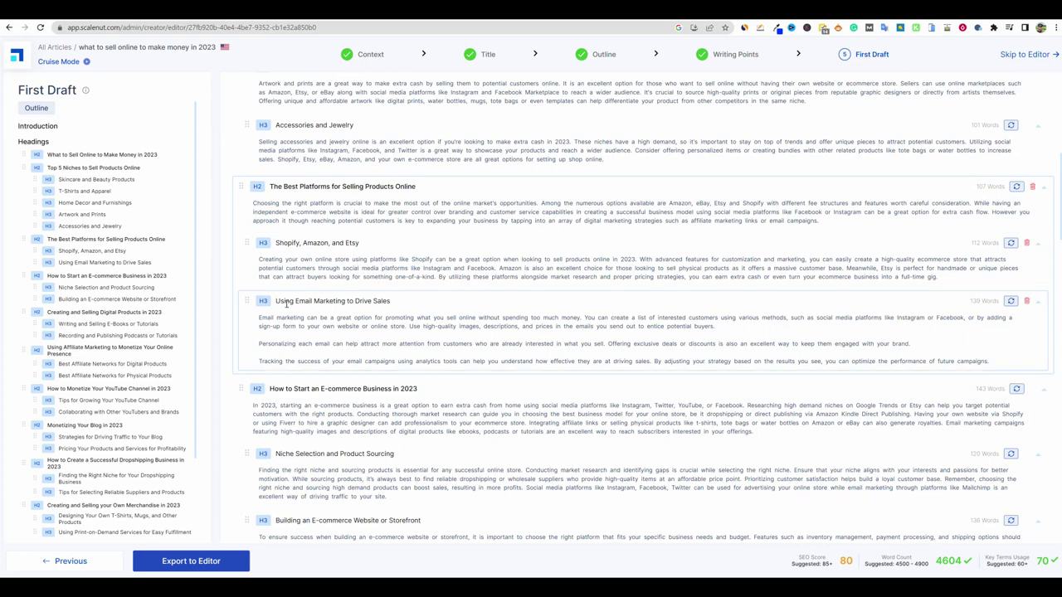
{"action": "scroll", "coordinate": [403, 332], "scroll_direction": "down", "scroll_amount": 2}
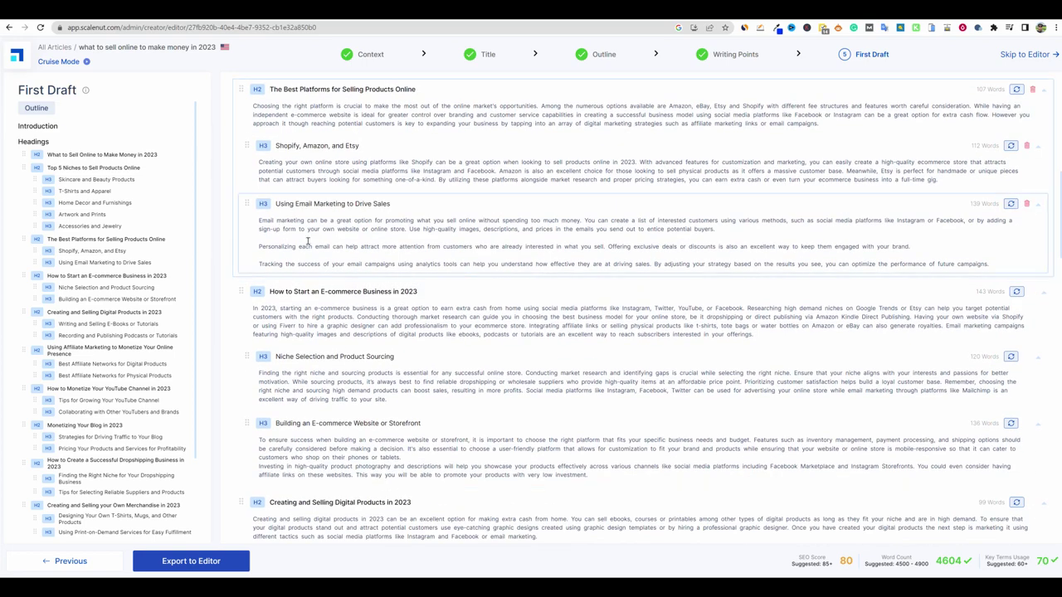
{"action": "left_click_drag", "start_coordinate": [244, 203], "coordinate": [246, 226]}
{"action": "scroll", "coordinate": [315, 355], "scroll_direction": "down", "scroll_amount": 3}
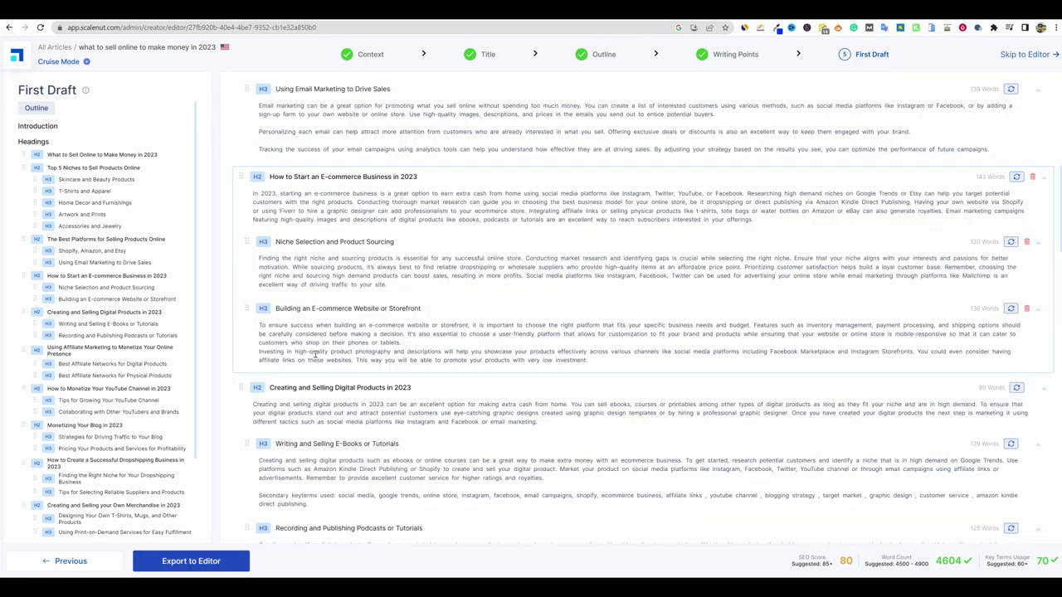
{"action": "scroll", "coordinate": [315, 355], "scroll_direction": "down", "scroll_amount": 2}
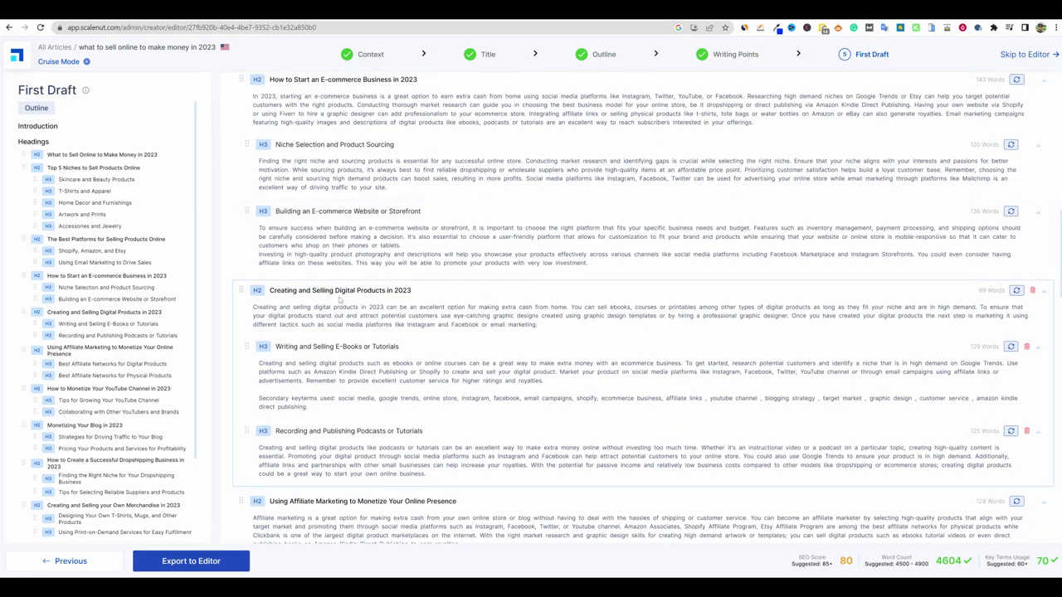
{"action": "scroll", "coordinate": [456, 328], "scroll_direction": "down", "scroll_amount": 1}
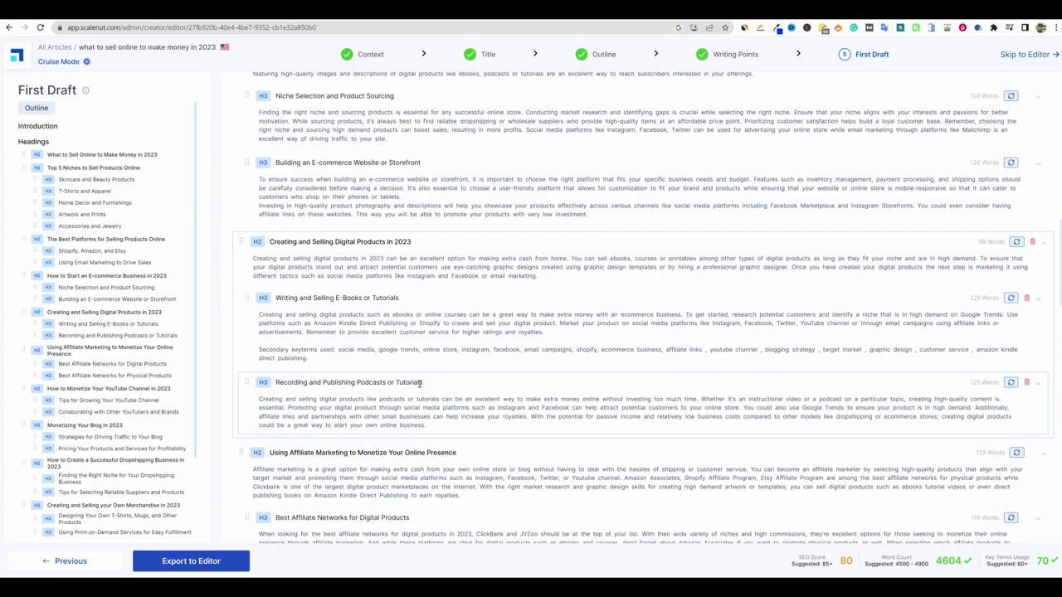
{"action": "scroll", "coordinate": [328, 442], "scroll_direction": "up", "scroll_amount": 1}
{"action": "scroll", "coordinate": [325, 442], "scroll_direction": "down", "scroll_amount": 3}
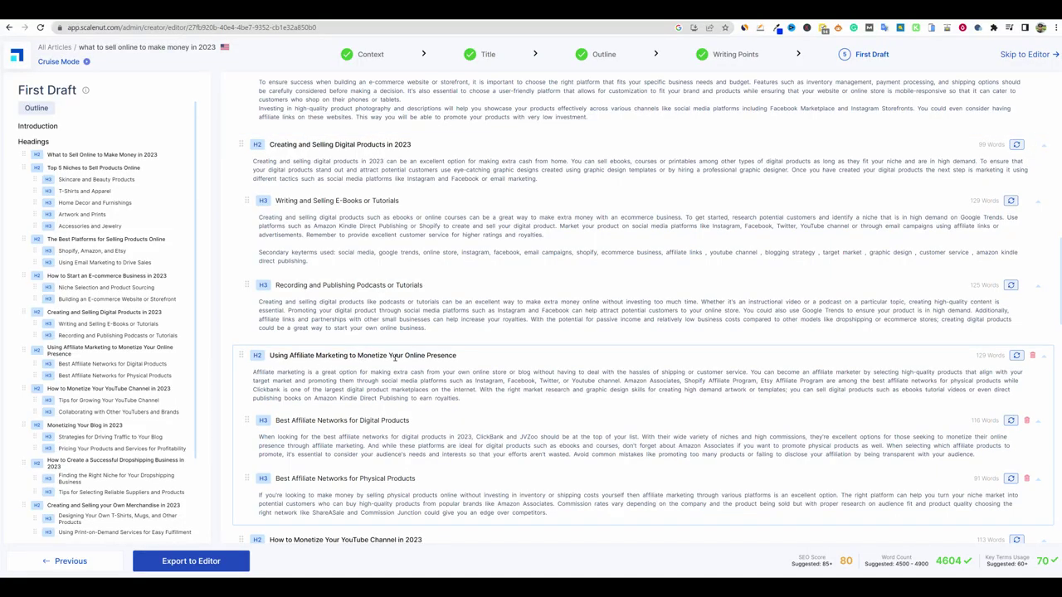
{"action": "scroll", "coordinate": [468, 387], "scroll_direction": "down", "scroll_amount": 2}
{"action": "scroll", "coordinate": [431, 331], "scroll_direction": "down", "scroll_amount": 2}
{"action": "scroll", "coordinate": [388, 271], "scroll_direction": "down", "scroll_amount": 2}
{"action": "scroll", "coordinate": [389, 270], "scroll_direction": "down", "scroll_amount": 1}
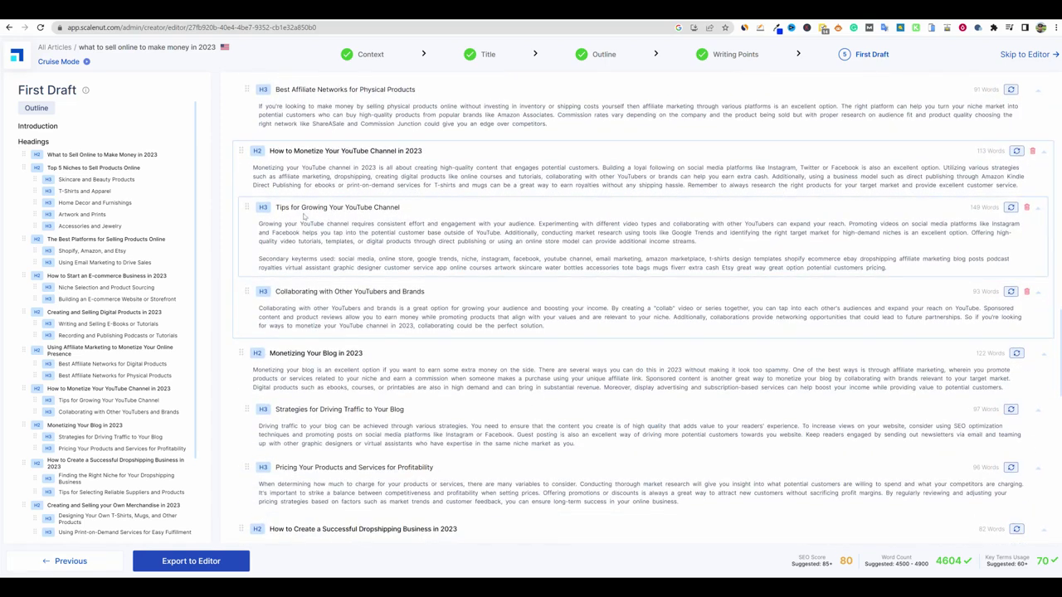
{"action": "mouse_move", "coordinate": [630, 151]}
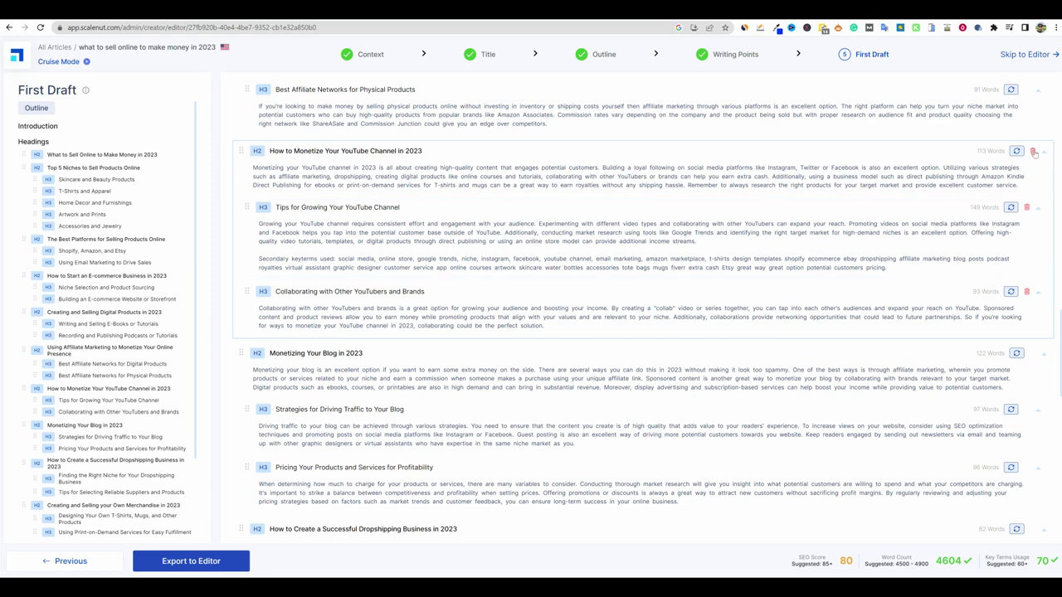
- Delete the Monetize Your YouTube Channel, Monetizing Your Blog in 2023 and Successful Podcast sections
{"action": "left_click", "coordinate": [1033, 152]}
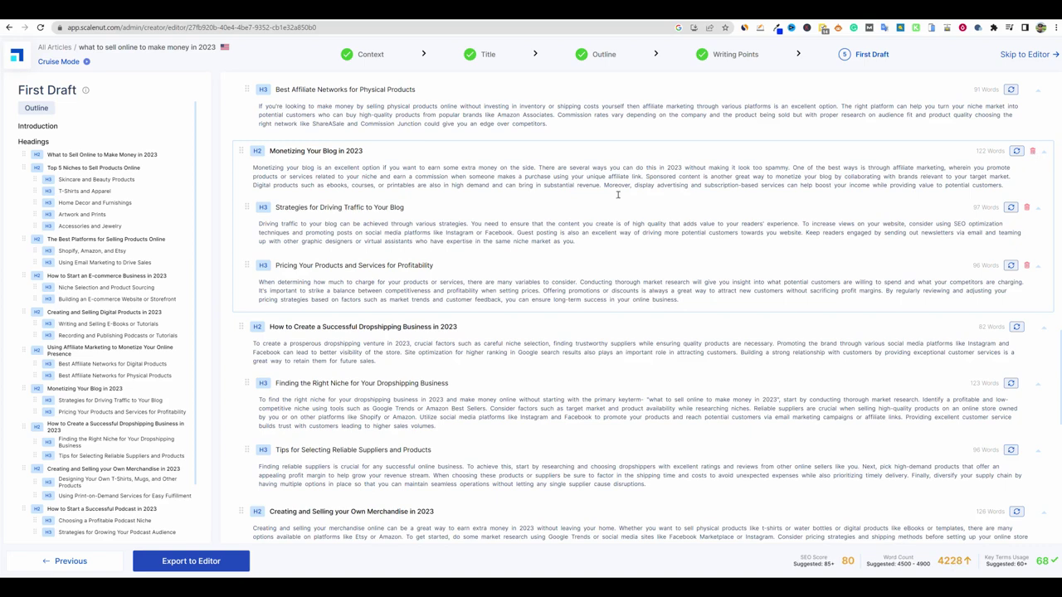
{"action": "left_click", "coordinate": [1033, 151]}
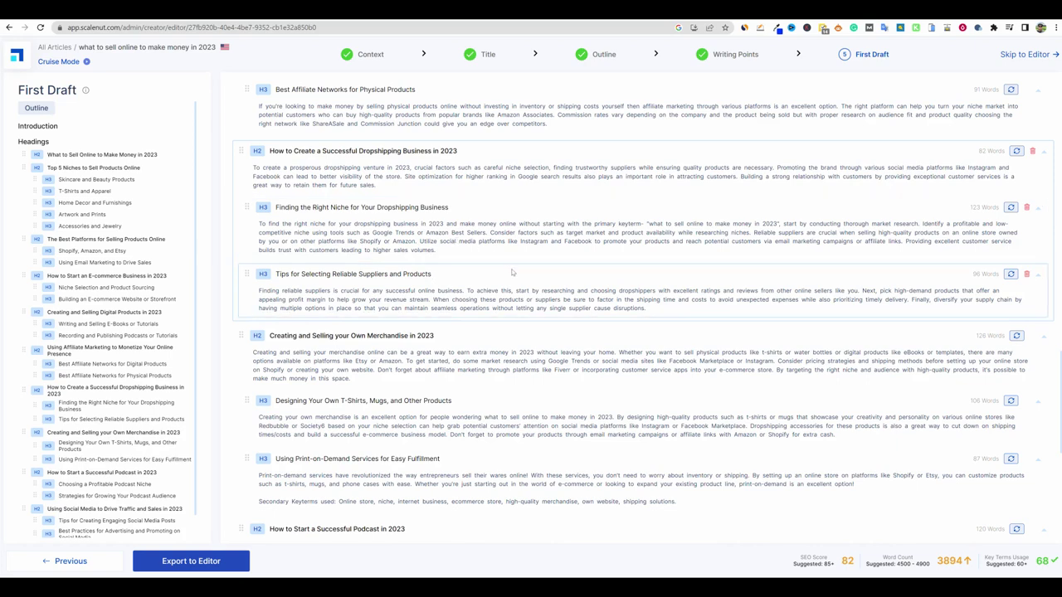
{"action": "scroll", "coordinate": [515, 249], "scroll_direction": "down", "scroll_amount": 2}
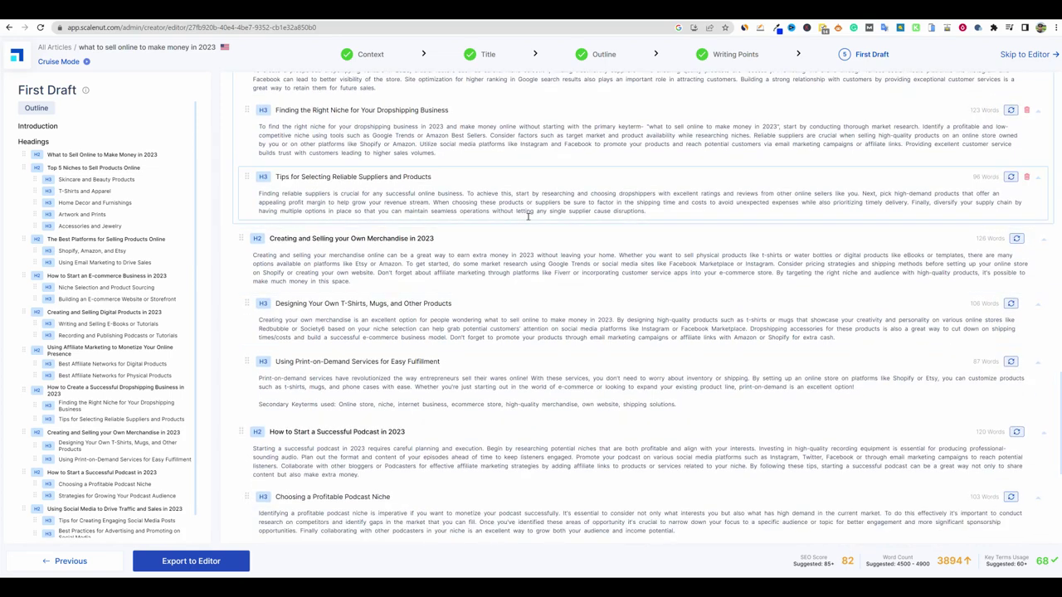
{"action": "scroll", "coordinate": [498, 248], "scroll_direction": "down", "scroll_amount": 2}
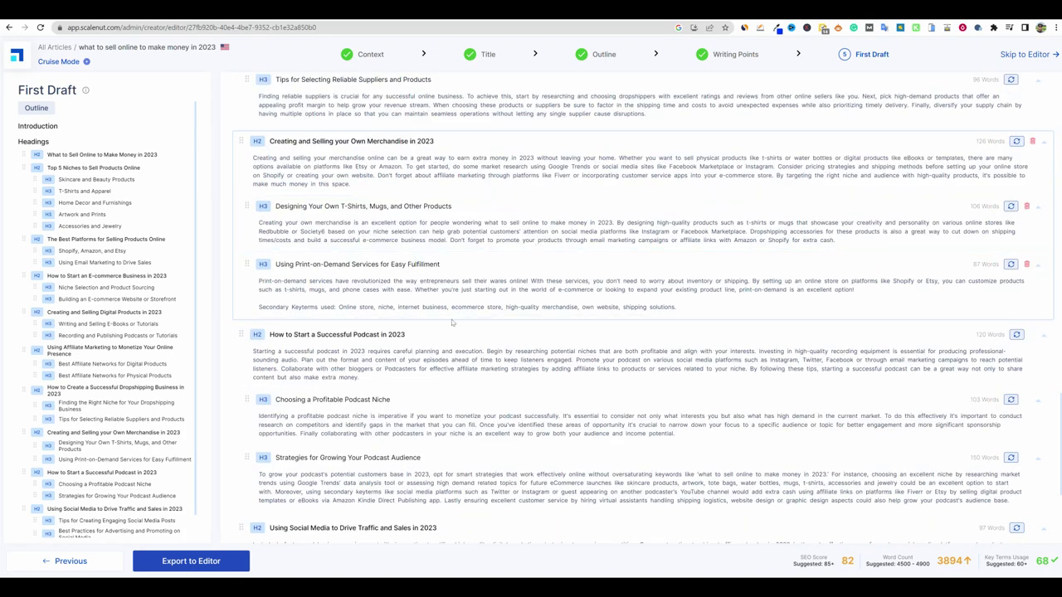
{"action": "scroll", "coordinate": [433, 326], "scroll_direction": "down", "scroll_amount": 1}
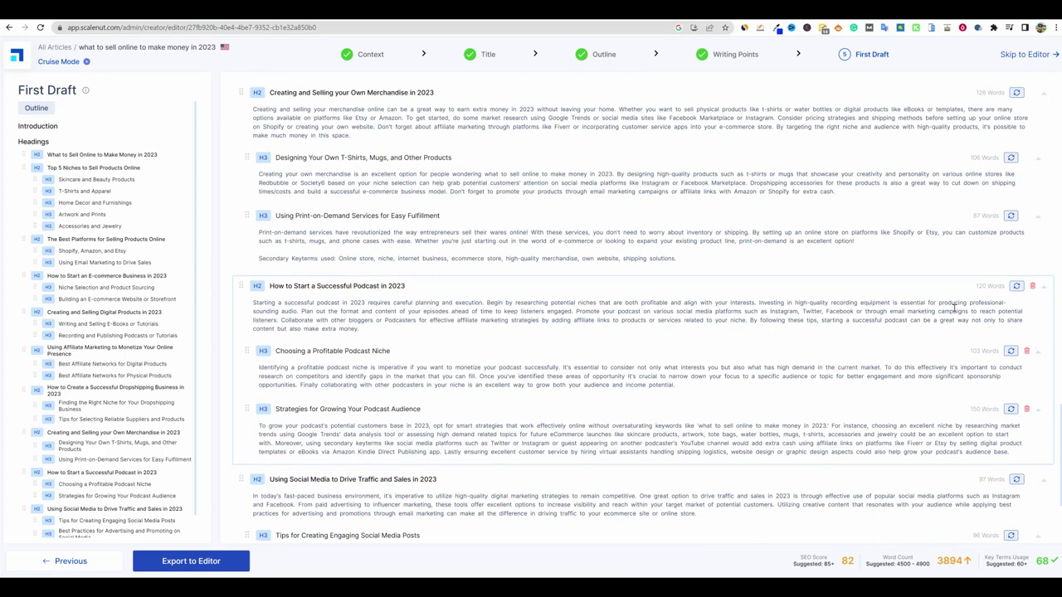
{"action": "left_click", "coordinate": [1032, 287]}
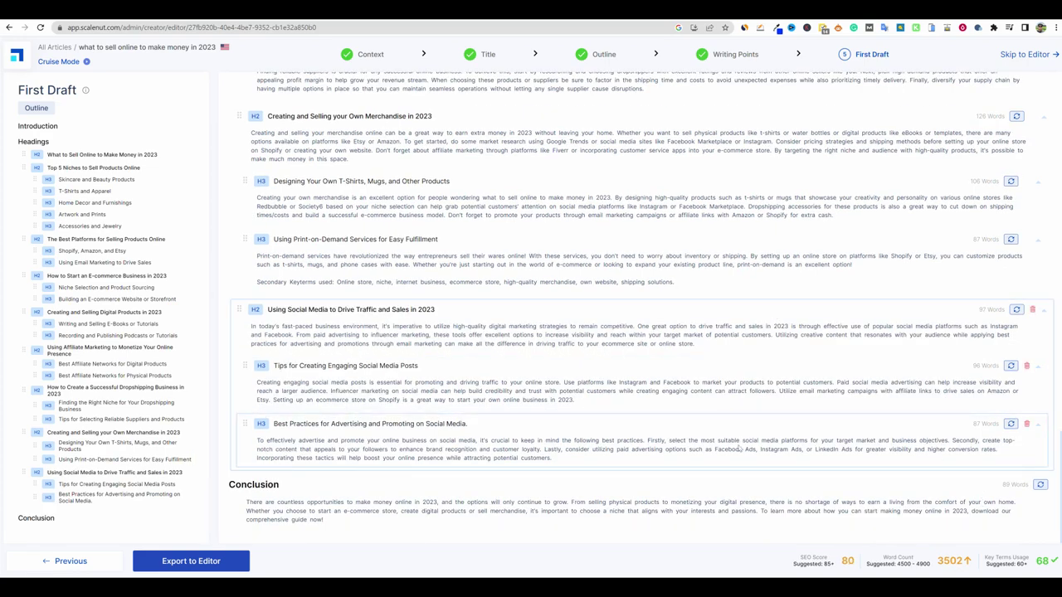
{"action": "mouse_move", "coordinate": [578, 493]}
{"action": "scroll", "coordinate": [525, 455], "scroll_direction": "up", "scroll_amount": 2}
{"action": "scroll", "coordinate": [539, 468], "scroll_direction": "up", "scroll_amount": 5}
{"action": "scroll", "coordinate": [556, 486], "scroll_direction": "up", "scroll_amount": 5}
{"action": "scroll", "coordinate": [561, 491], "scroll_direction": "up", "scroll_amount": 10}
{"action": "scroll", "coordinate": [561, 493], "scroll_direction": "up", "scroll_amount": 1}
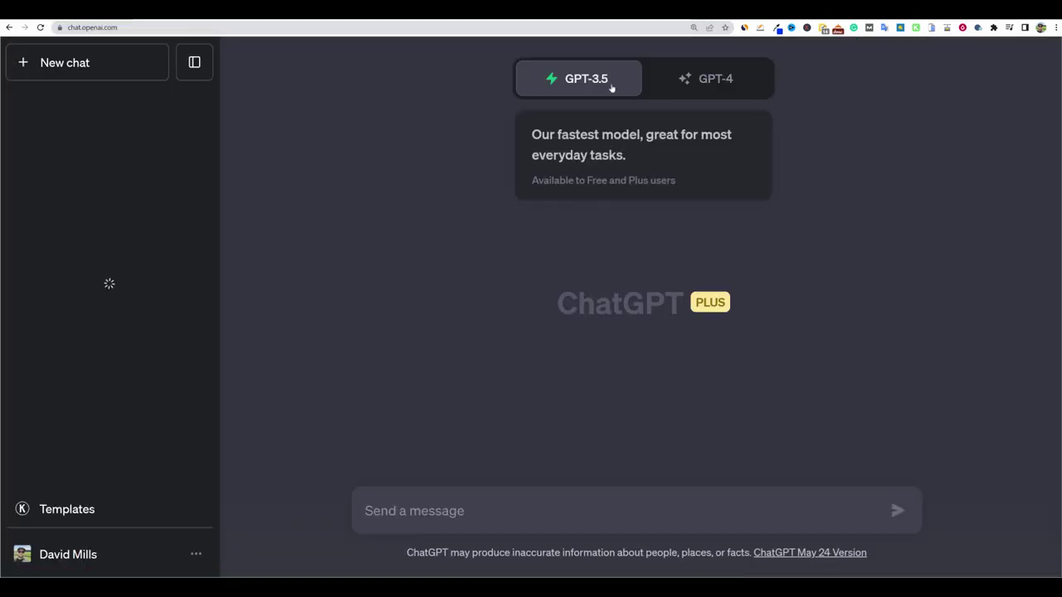
- Ask GPT-4 for a list with brief explanation of the top 35 things to sell online from home in 2023
{"action": "left_click", "coordinate": [704, 79]}
{"action": "type", "text": "g"}
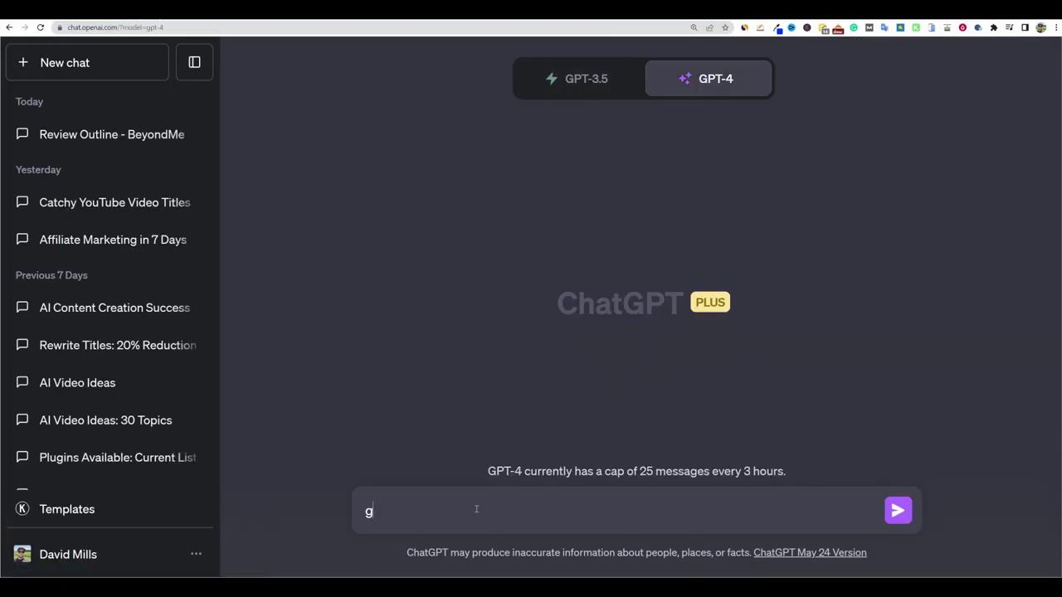
{"action": "type", "text": "ive me a list of"}
{"action": "key", "text": "BackSpace"}
{"action": "key", "text": "BackSpace"}
{"action": "key", "text": "BackSpace"}
{"action": "type", "text": "and brief explainaion"}
{"action": "key", "text": "BackSpace"}
{"action": "key", "text": "BackSpace"}
{"action": "key", "text": "BackSpace"}
{"action": "type", "text": "nation for the top "}
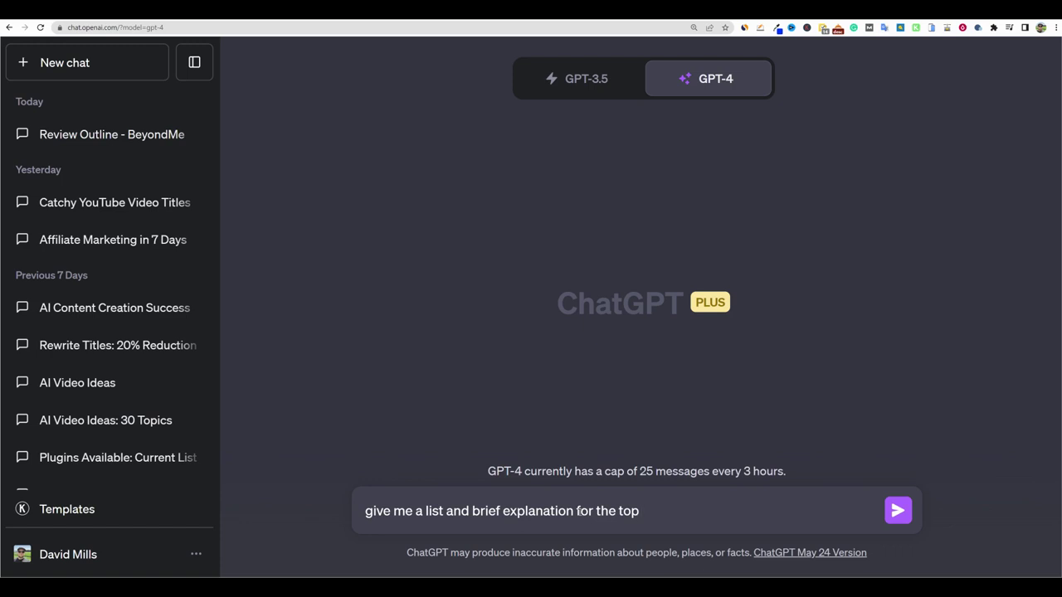
{"action": "type", "text": "35 things to sell online "}
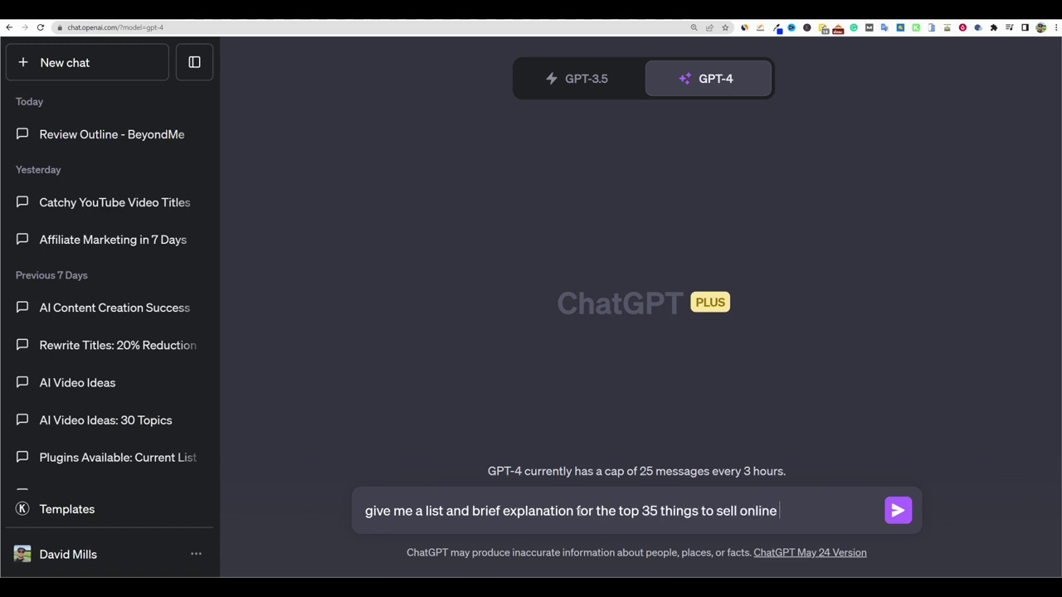
{"action": "type", "text": "from home in 2023."}
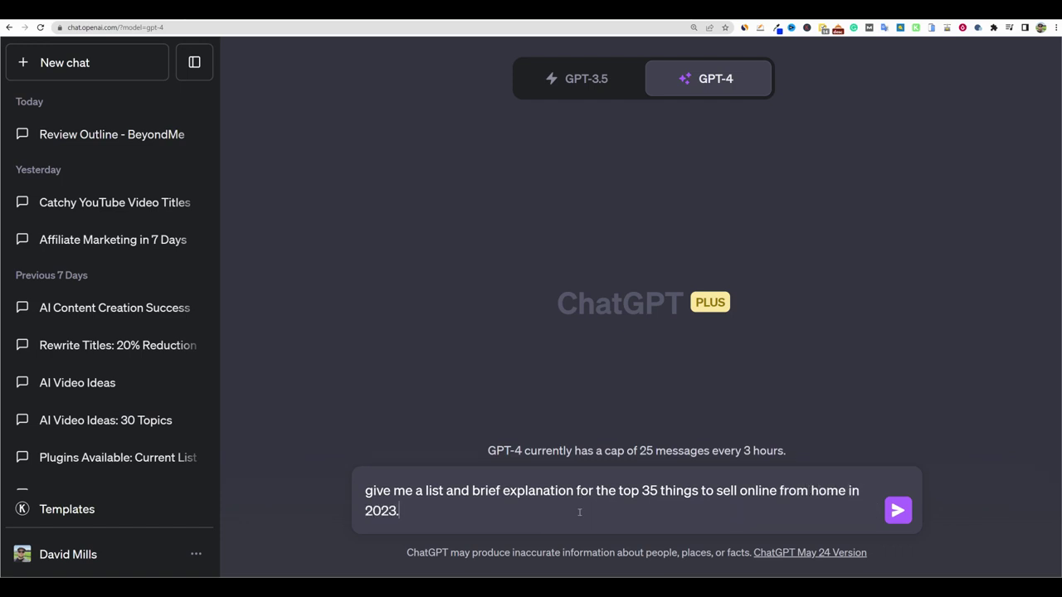
{"action": "key", "text": "Return"}
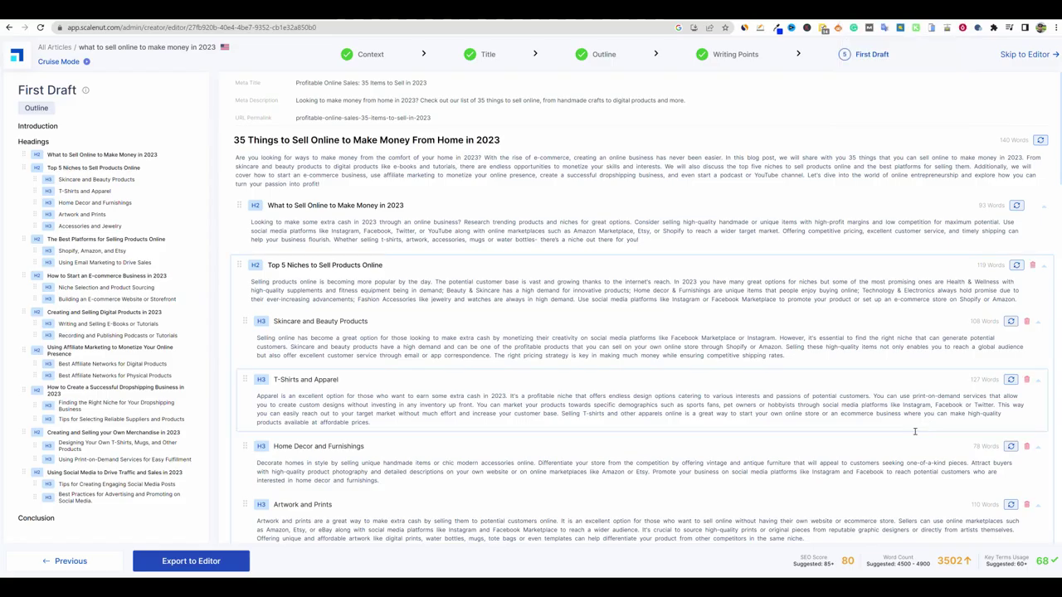
- Scroll up and down through the Scalenut draft to review it
{"action": "scroll", "coordinate": [912, 315], "scroll_direction": "down", "scroll_amount": 2}
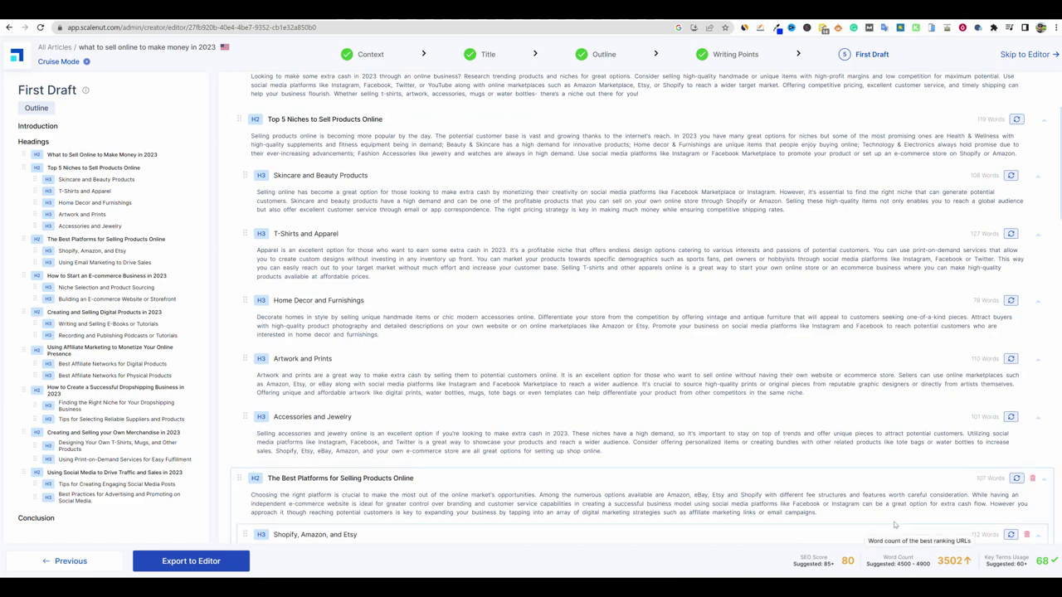
{"action": "scroll", "coordinate": [485, 442], "scroll_direction": "down", "scroll_amount": 4}
{"action": "scroll", "coordinate": [485, 442], "scroll_direction": "down", "scroll_amount": 7}
{"action": "scroll", "coordinate": [485, 442], "scroll_direction": "down", "scroll_amount": 4}
{"action": "scroll", "coordinate": [485, 442], "scroll_direction": "down", "scroll_amount": 3}
{"action": "scroll", "coordinate": [485, 442], "scroll_direction": "up", "scroll_amount": 7}
{"action": "scroll", "coordinate": [486, 442], "scroll_direction": "up", "scroll_amount": 8}
{"action": "scroll", "coordinate": [485, 442], "scroll_direction": "up", "scroll_amount": 2}
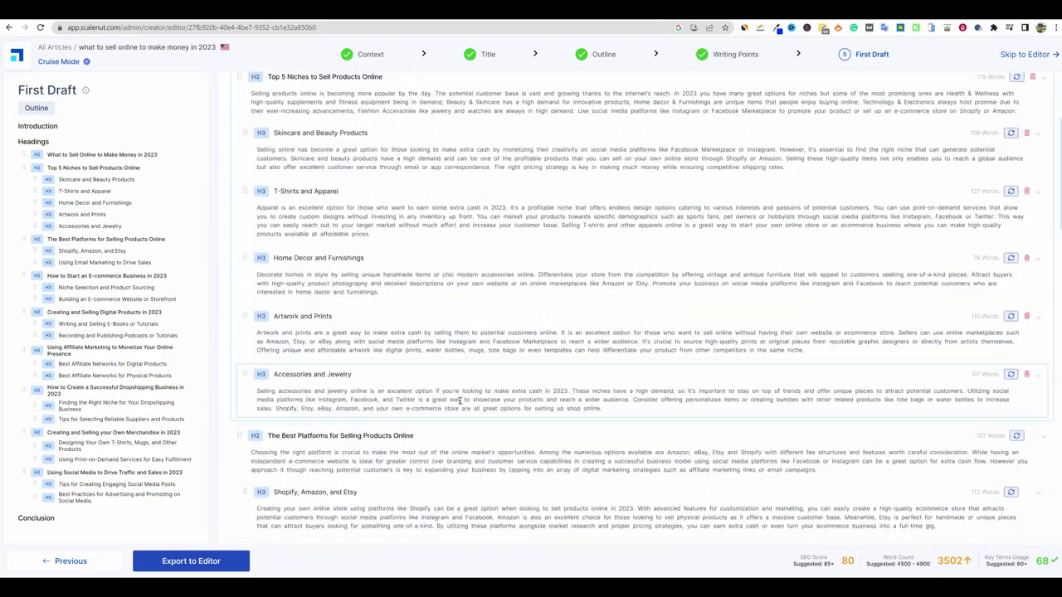
- Open the article in the full editor and read down to the Accessories and Jewelry section
{"action": "left_click", "coordinate": [218, 562]}
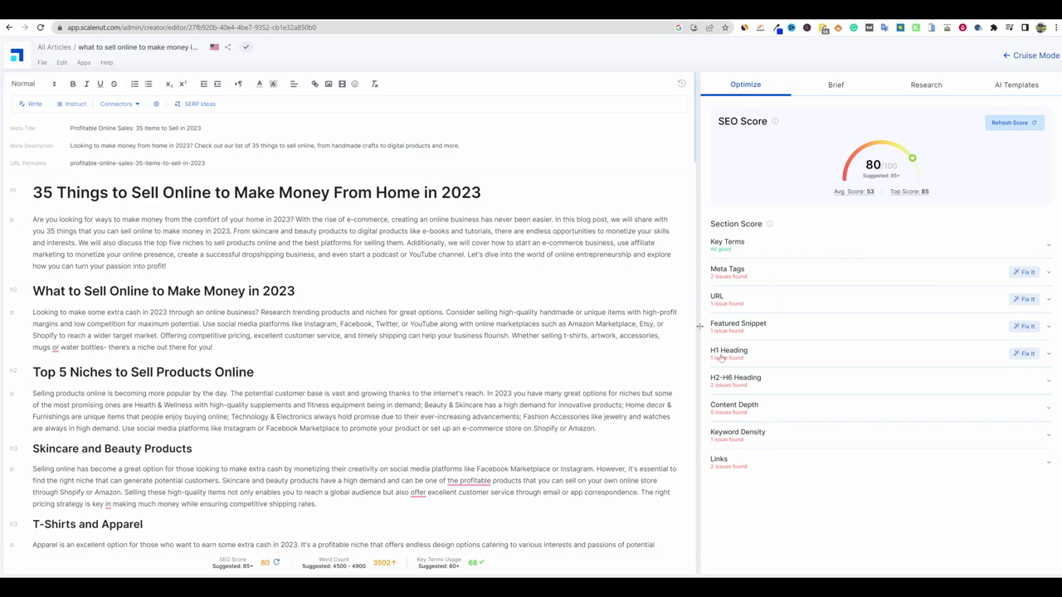
{"action": "scroll", "coordinate": [241, 388], "scroll_direction": "down", "scroll_amount": 3}
{"action": "scroll", "coordinate": [237, 384], "scroll_direction": "down", "scroll_amount": 5}
{"action": "scroll", "coordinate": [232, 382], "scroll_direction": "down", "scroll_amount": 5}
{"action": "scroll", "coordinate": [231, 380], "scroll_direction": "up", "scroll_amount": 5}
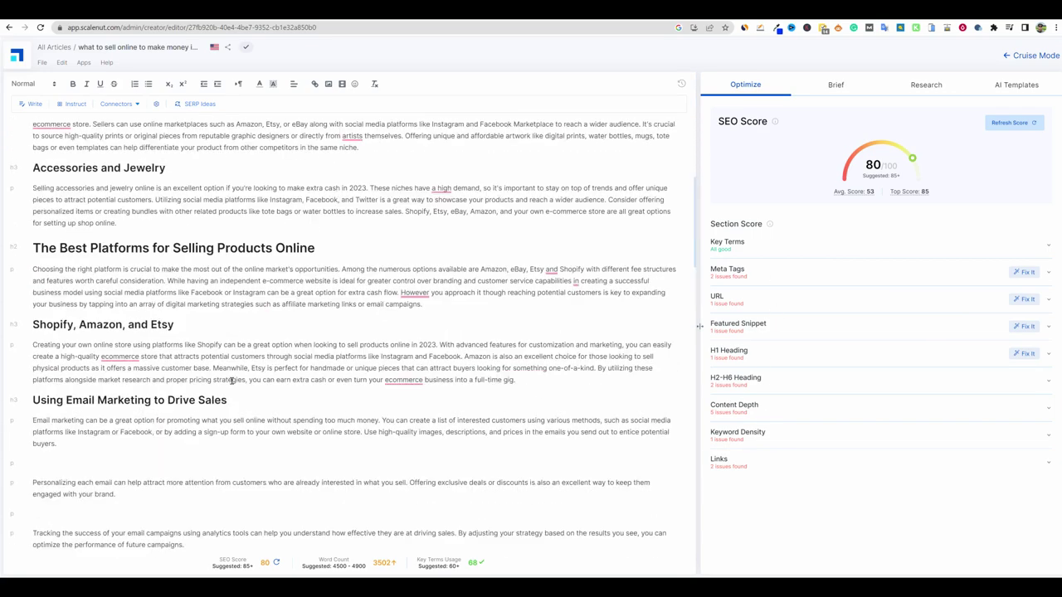
{"action": "scroll", "coordinate": [231, 380], "scroll_direction": "up", "scroll_amount": 3}
{"action": "scroll", "coordinate": [231, 380], "scroll_direction": "up", "scroll_amount": 5}
{"action": "scroll", "coordinate": [231, 381], "scroll_direction": "up", "scroll_amount": 2}
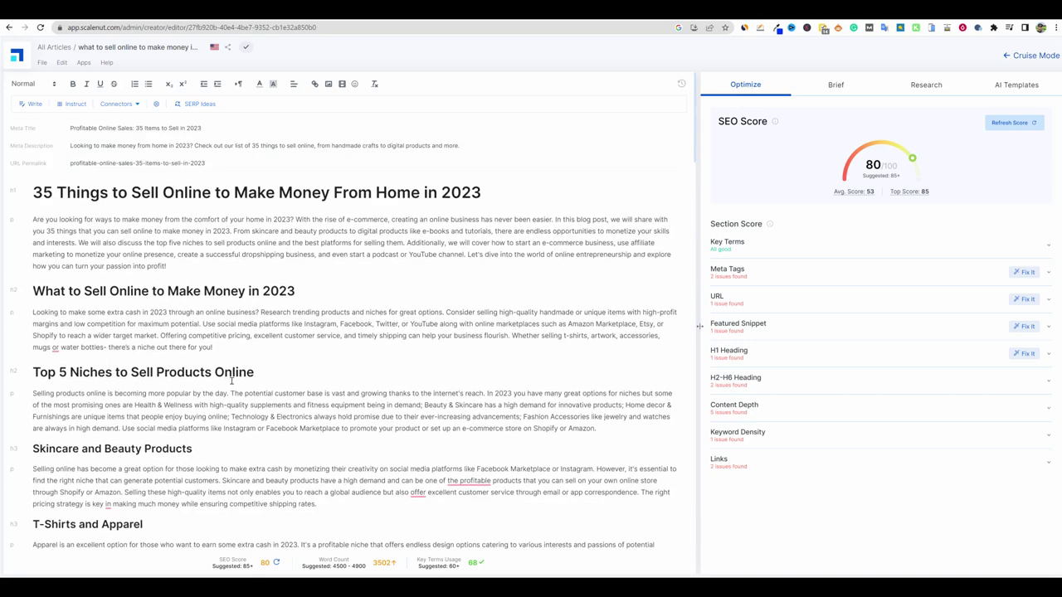
{"action": "scroll", "coordinate": [268, 369], "scroll_direction": "down", "scroll_amount": 3}
{"action": "scroll", "coordinate": [268, 368], "scroll_direction": "down", "scroll_amount": 5}
{"action": "scroll", "coordinate": [216, 360], "scroll_direction": "down", "scroll_amount": 1}
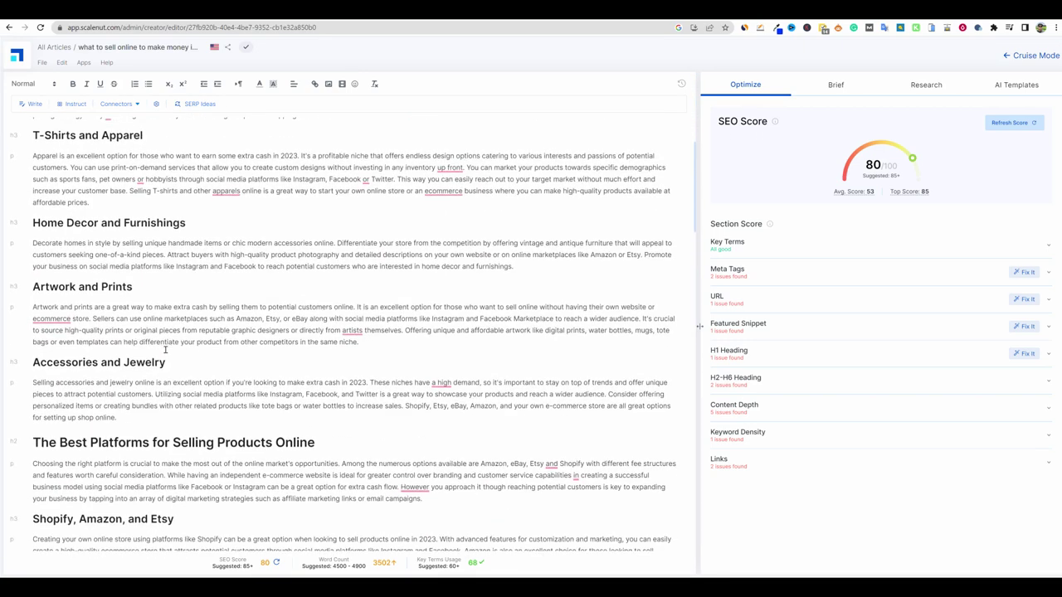
{"action": "scroll", "coordinate": [170, 381], "scroll_direction": "down", "scroll_amount": 1}
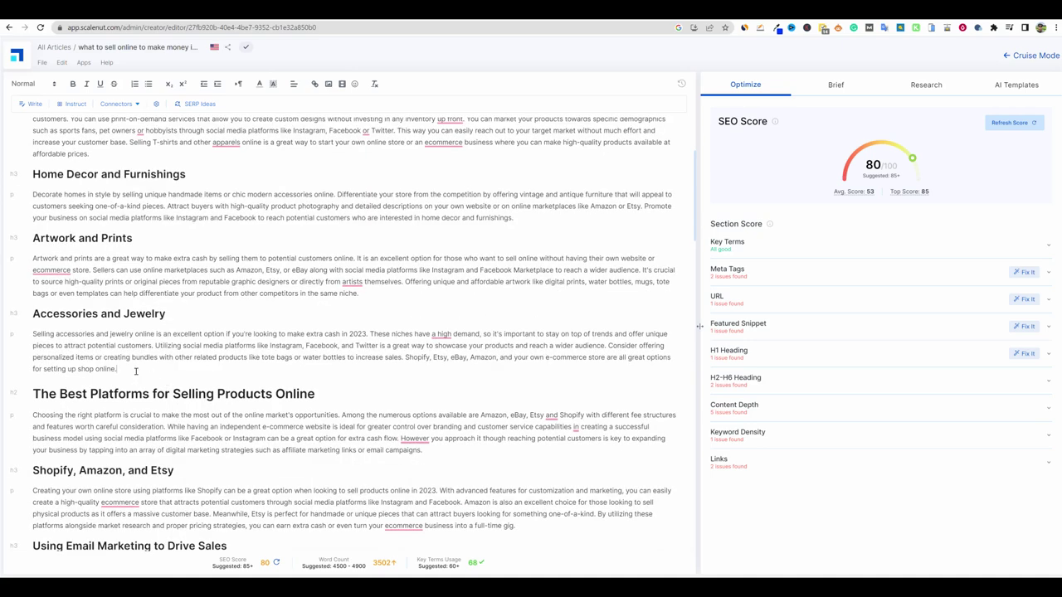
- Add a Heading 2 'Top 35 Things to Sell Online from Home in 2023' after Accessories and Jewelry
{"action": "key", "text": "Return"}
{"action": "type", "text": "The top"}
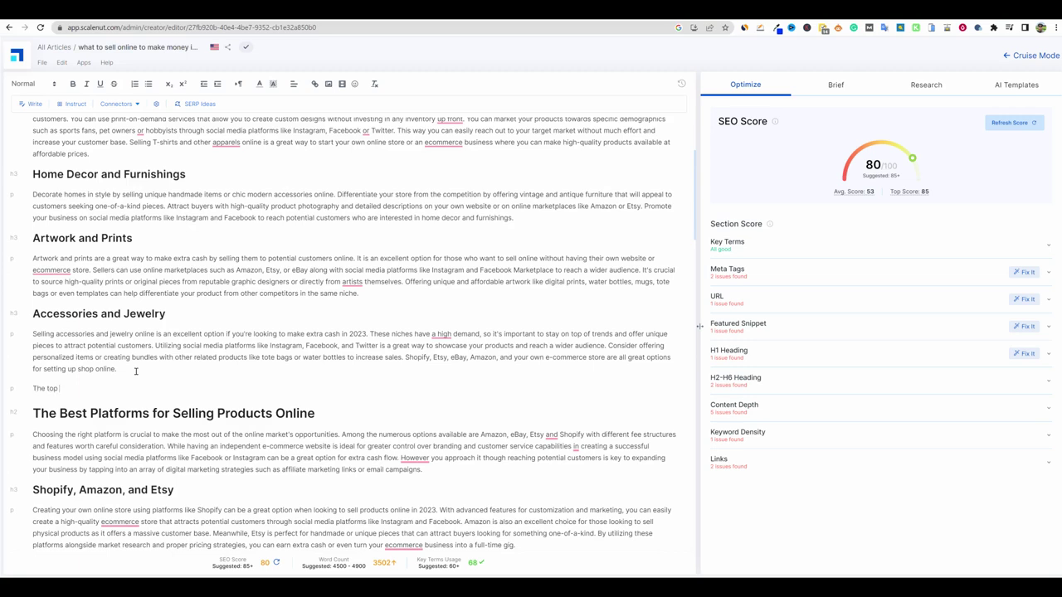
{"action": "key", "text": "BackSpace"}
{"action": "key", "text": "BackSpace"}
{"action": "key", "text": "BackSpace"}
{"action": "type", "text": "Top"}
{"action": "type", "text": " 35 Things"}
{"action": "type", "text": " to Sell Online"}
{"action": "type", "text": " from H"}
{"action": "type", "text": "ome in 2023"}
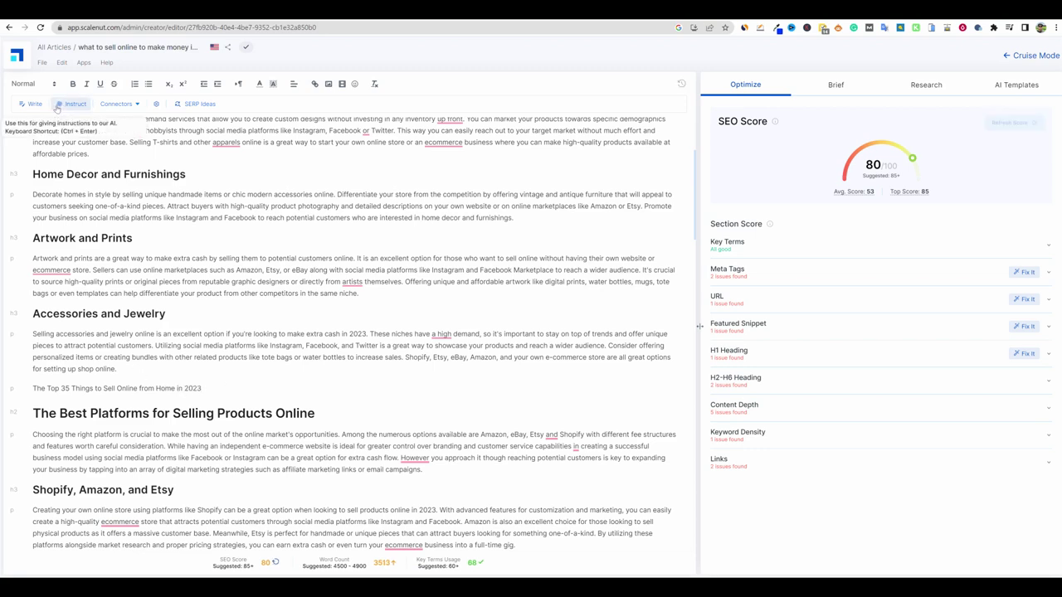
{"action": "left_click", "coordinate": [26, 83]}
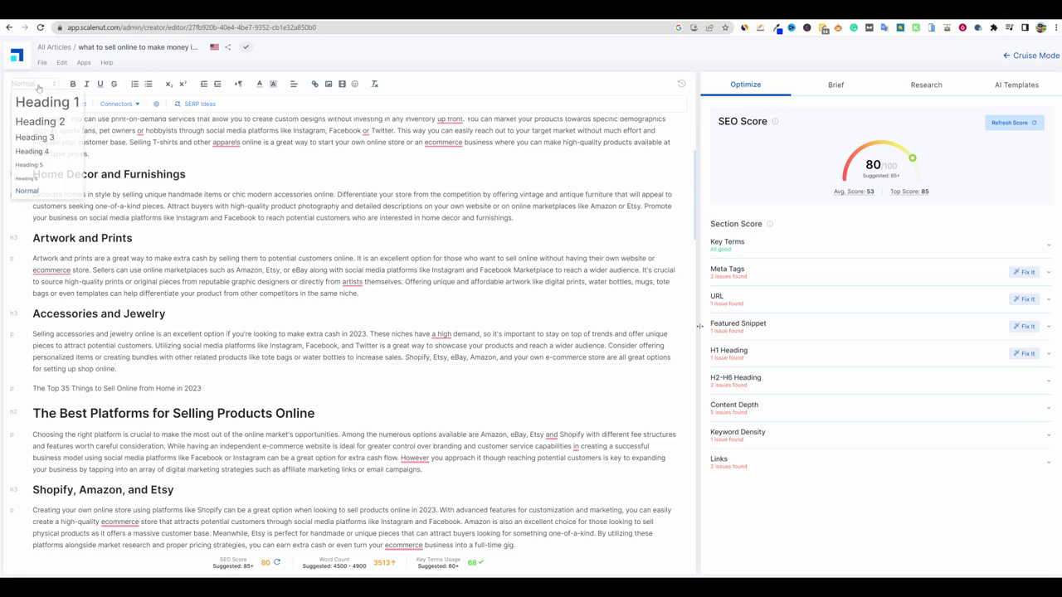
{"action": "left_click", "coordinate": [33, 125]}
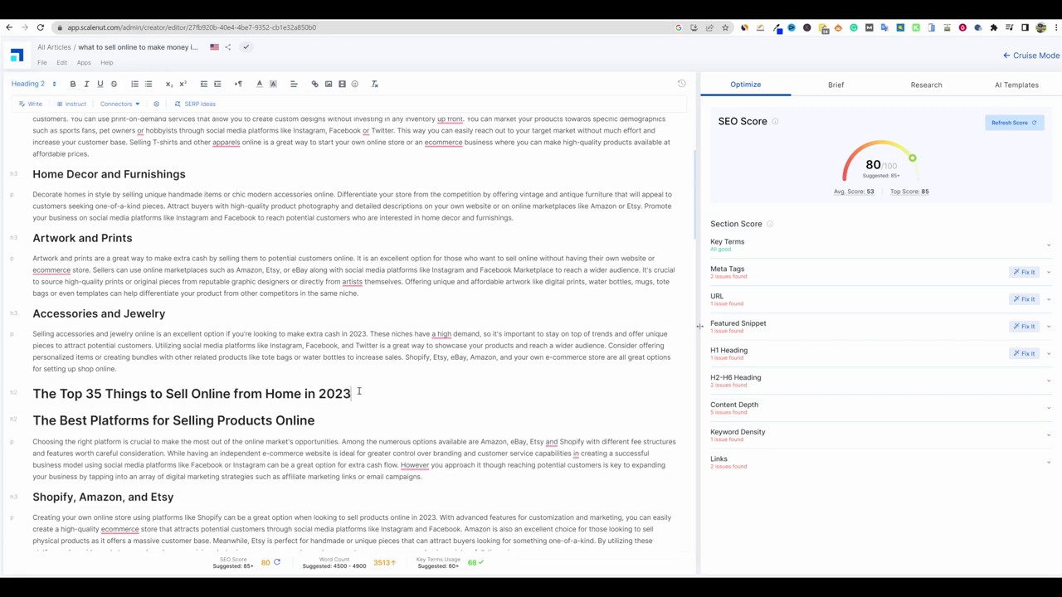
{"action": "key", "text": "Return"}
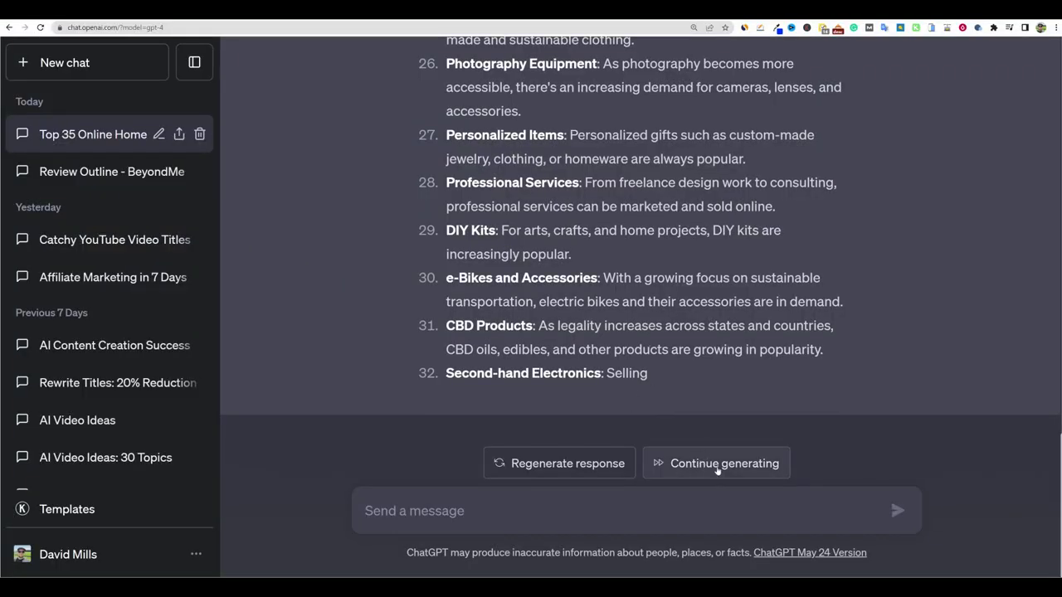
- Let GPT-4 continue through item 35, then select the list from Yoga and Meditation Products up to Handmade Crafts
{"action": "left_click", "coordinate": [686, 468]}
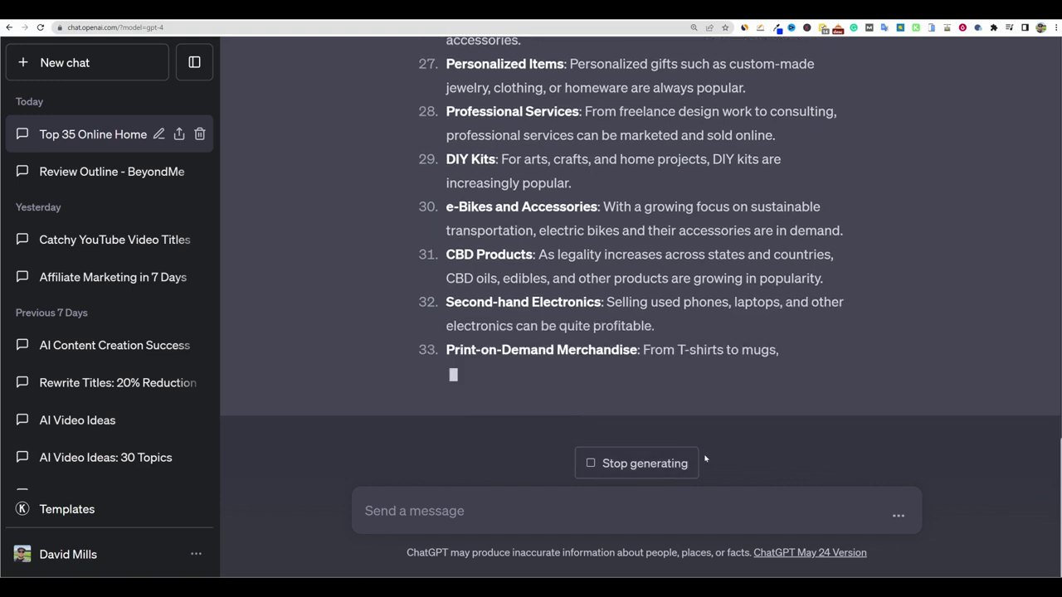
{"action": "scroll", "coordinate": [574, 380], "scroll_direction": "up", "scroll_amount": 3}
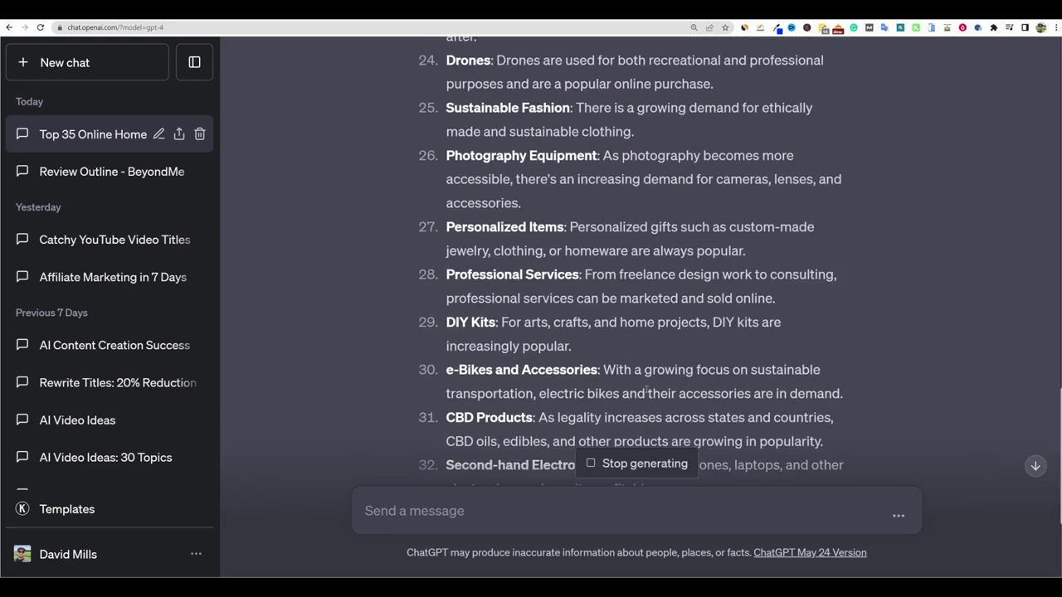
{"action": "scroll", "coordinate": [489, 363], "scroll_direction": "up", "scroll_amount": 2}
{"action": "scroll", "coordinate": [506, 379], "scroll_direction": "up", "scroll_amount": 1}
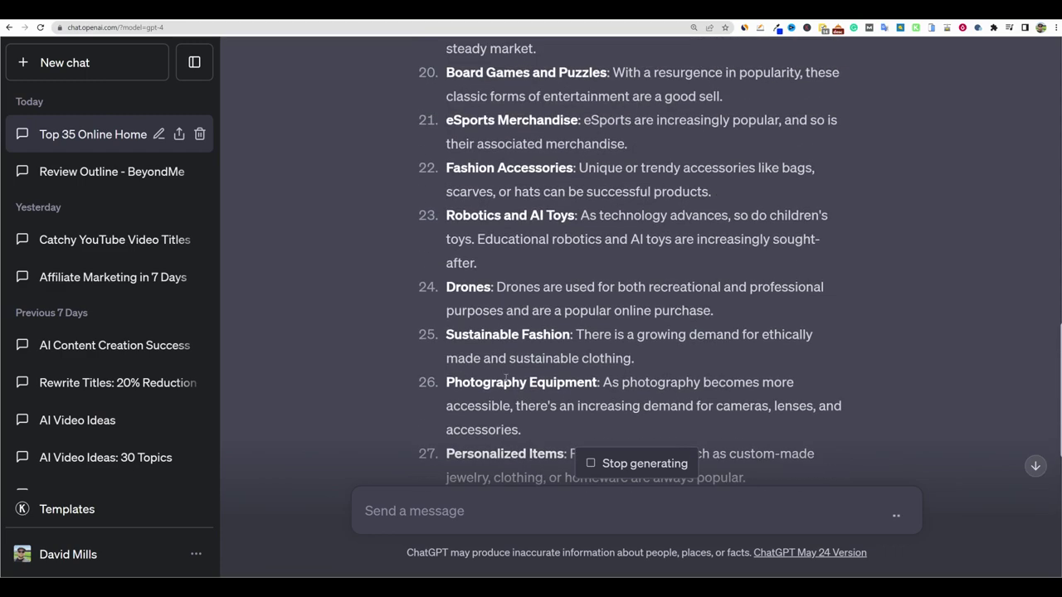
{"action": "scroll", "coordinate": [535, 383], "scroll_direction": "down", "scroll_amount": 6}
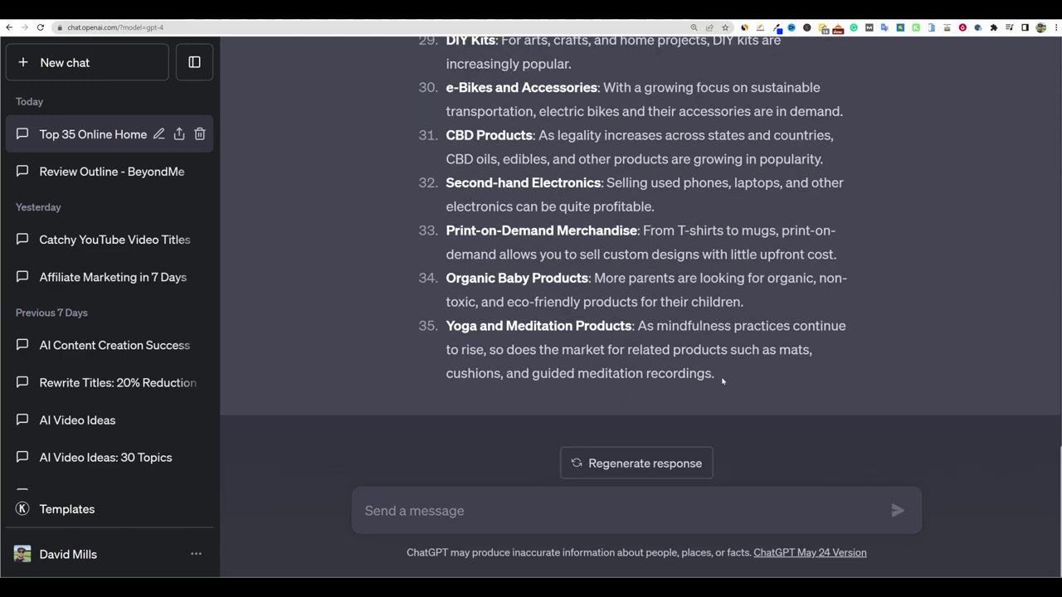
{"action": "left_click_drag", "start_coordinate": [721, 379], "coordinate": [470, 108]}
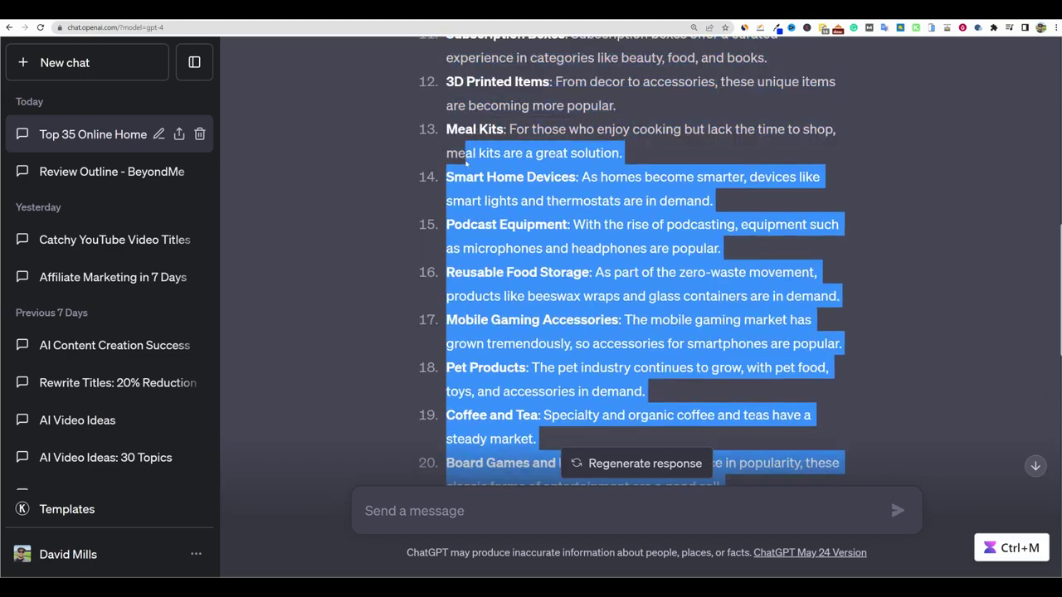
{"action": "left_click_drag", "start_coordinate": [469, 107], "coordinate": [452, 253]}
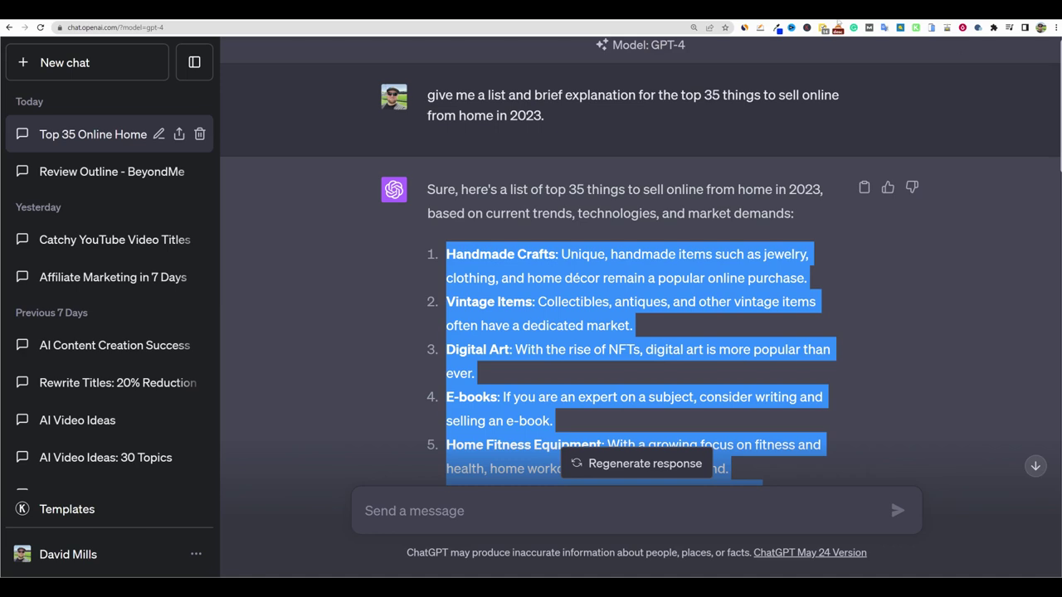
- Copy ChatGPT's 35-item list and paste it under Scalenut's Top 35 Things heading
{"action": "key", "text": "ctrl+c"}
{"action": "key", "text": "ctrl+Tab"}
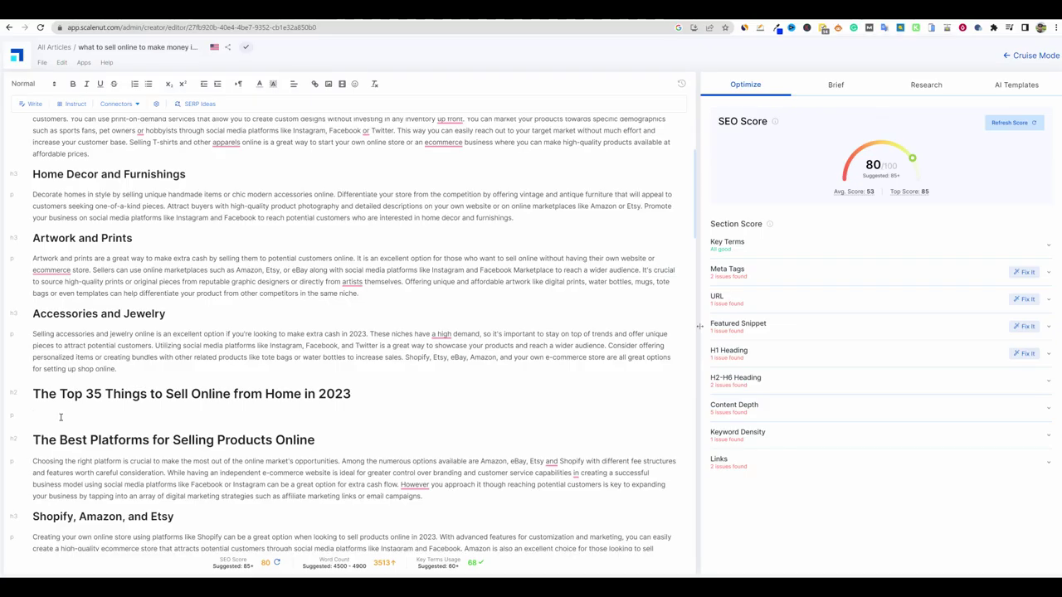
{"action": "left_click", "coordinate": [48, 417]}
{"action": "key", "text": "ctrl+v"}
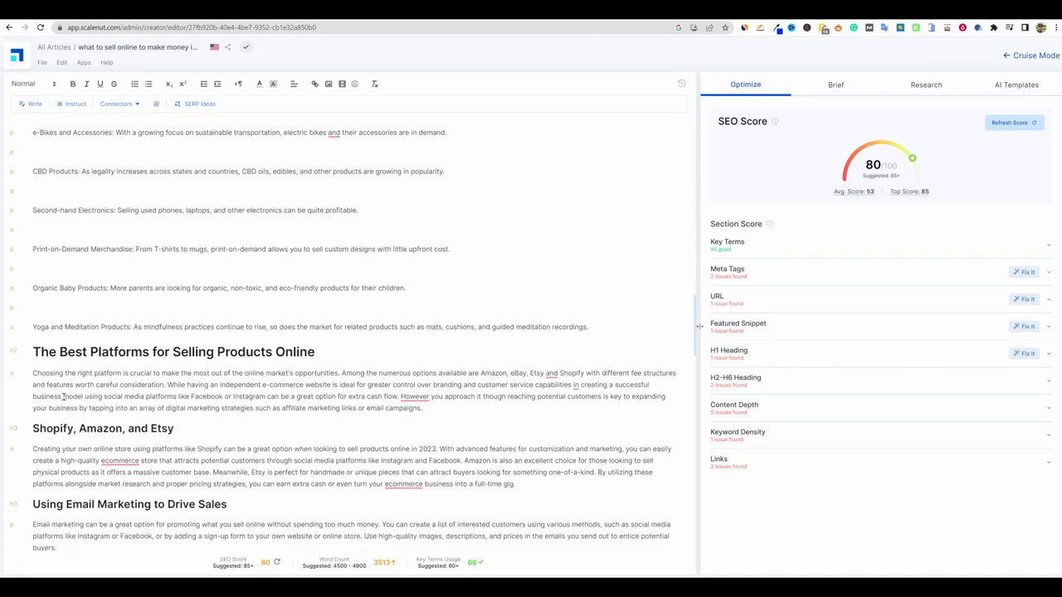
{"action": "scroll", "coordinate": [63, 396], "scroll_direction": "up", "scroll_amount": 5}
{"action": "scroll", "coordinate": [64, 397], "scroll_direction": "up", "scroll_amount": 5}
{"action": "scroll", "coordinate": [63, 396], "scroll_direction": "up", "scroll_amount": 5}
{"action": "scroll", "coordinate": [63, 397], "scroll_direction": "up", "scroll_amount": 3}
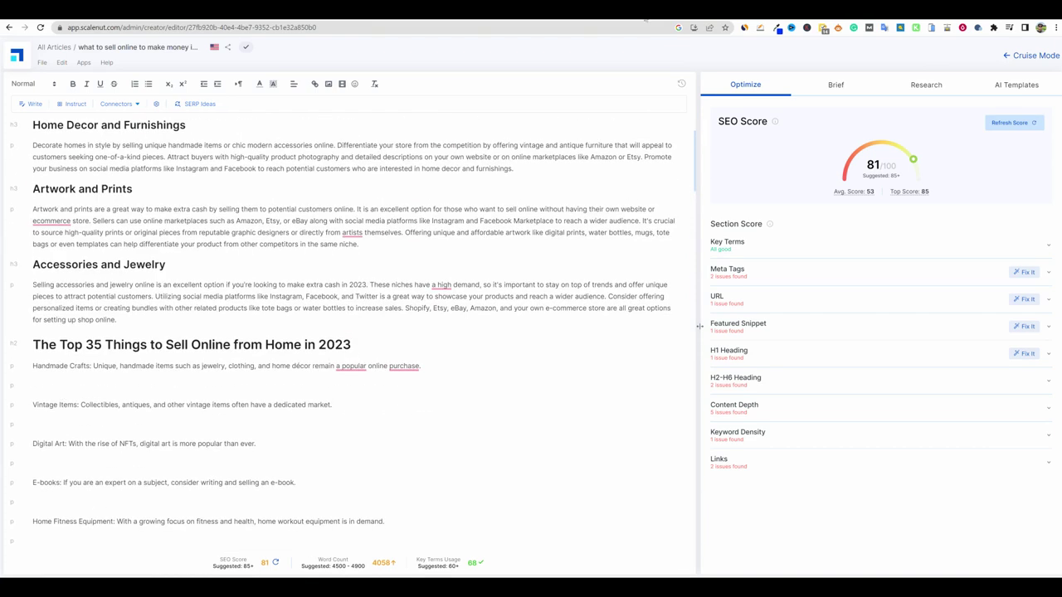
{"action": "key", "text": "alt+Tab"}
- Ask ChatGPT 'same but number the list' and select the first numbered items it returns
{"action": "left_click", "coordinate": [437, 512]}
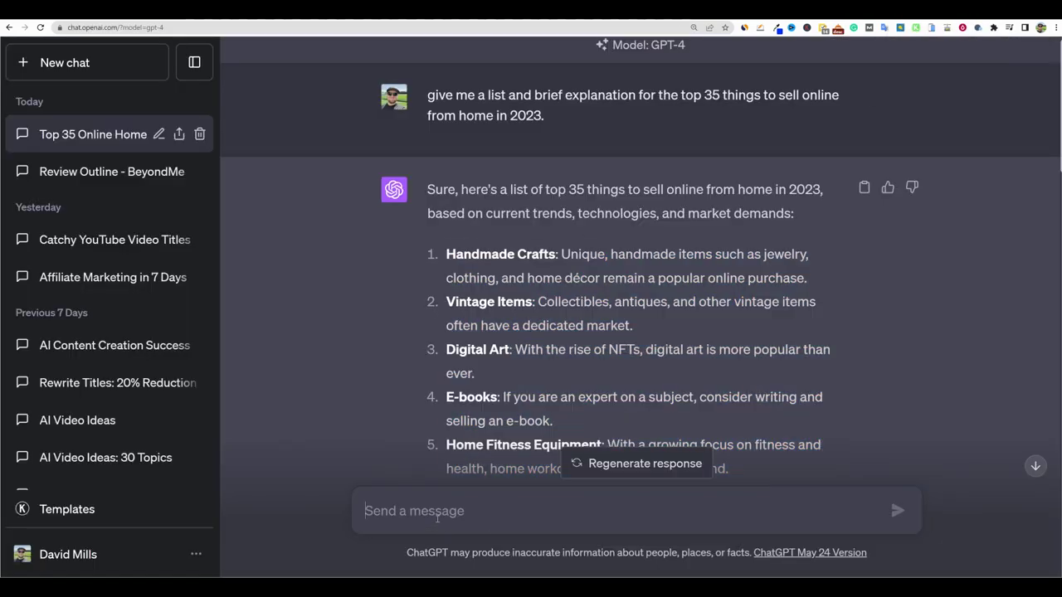
{"action": "type", "text": "same but number the list"}
{"action": "key", "text": "Return"}
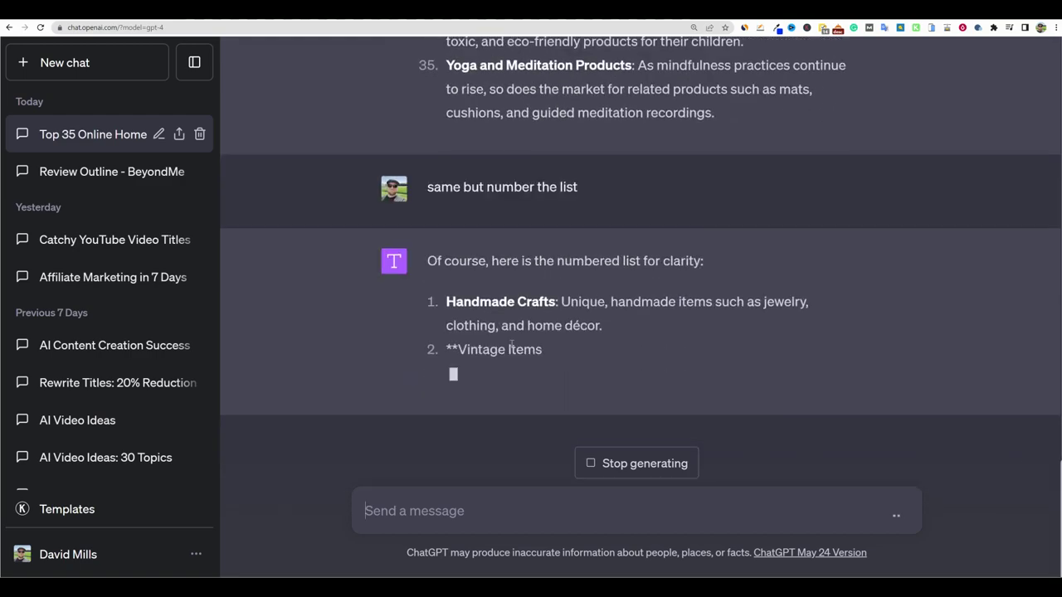
{"action": "scroll", "coordinate": [496, 337], "scroll_direction": "up", "scroll_amount": 6}
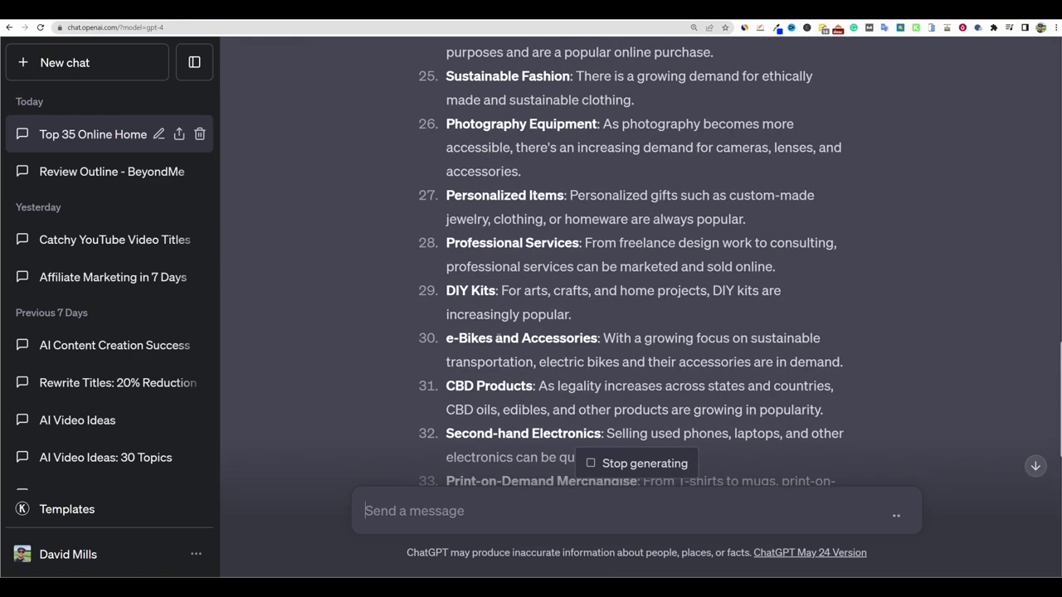
{"action": "scroll", "coordinate": [462, 292], "scroll_direction": "down", "scroll_amount": 2}
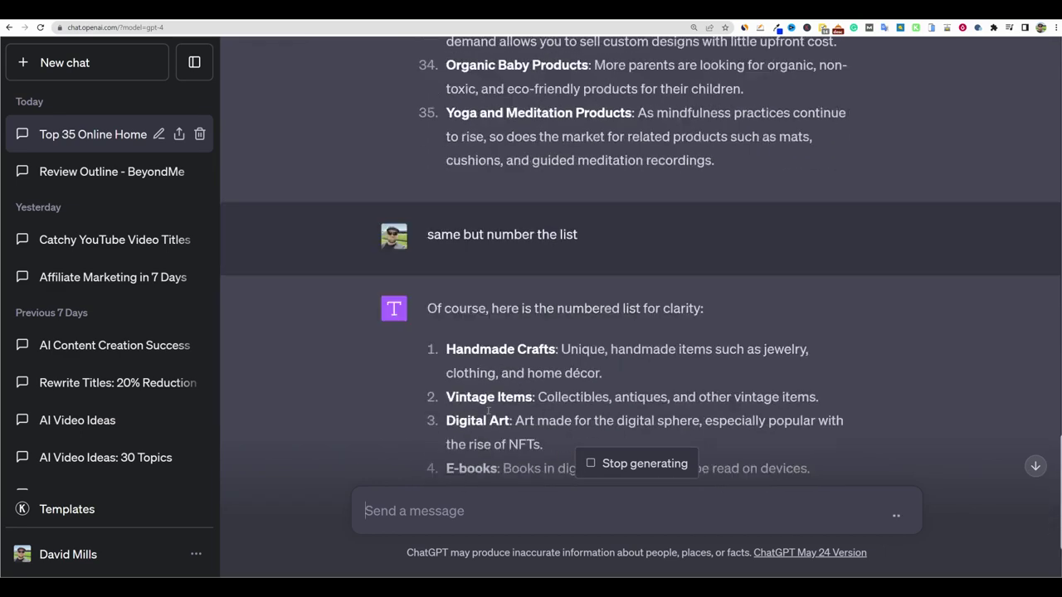
{"action": "scroll", "coordinate": [490, 373], "scroll_direction": "down", "scroll_amount": 8}
{"action": "left_click_drag", "start_coordinate": [546, 304], "coordinate": [445, 192]}
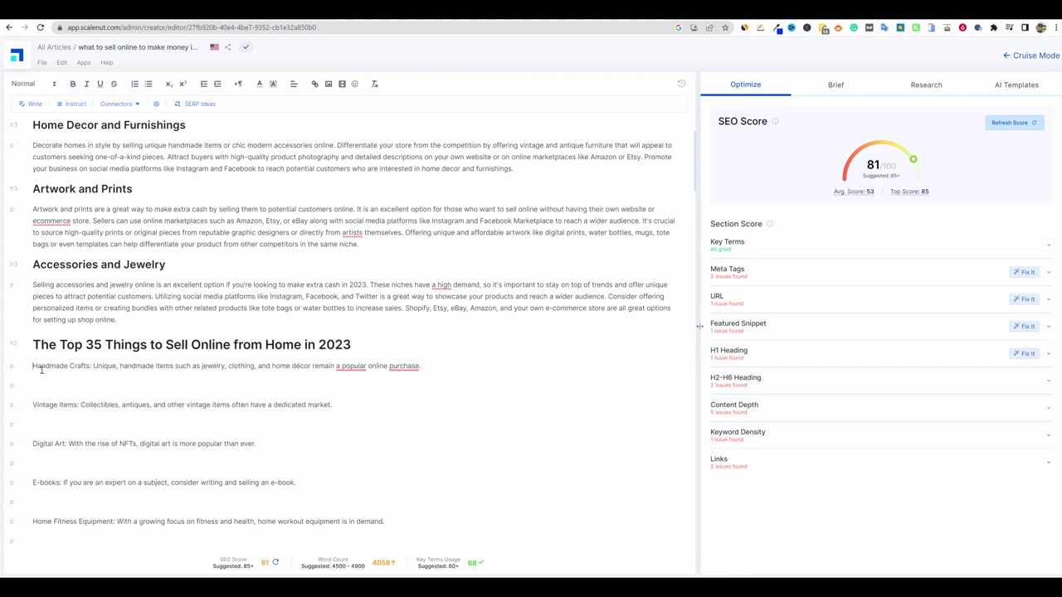
- Format the pasted things-to-sell items in Scalenut as a numbered list
{"action": "scroll", "coordinate": [208, 386], "scroll_direction": "down", "scroll_amount": 5}
{"action": "scroll", "coordinate": [208, 396], "scroll_direction": "down", "scroll_amount": 5}
{"action": "scroll", "coordinate": [212, 397], "scroll_direction": "down", "scroll_amount": 5}
{"action": "scroll", "coordinate": [212, 398], "scroll_direction": "down", "scroll_amount": 3}
{"action": "mouse_move", "coordinate": [597, 375]}
{"action": "left_mouse_down"}
{"action": "mouse_move", "coordinate": [103, 324]}
{"action": "mouse_move", "coordinate": [27, 426]}
{"action": "left_mouse_up"}
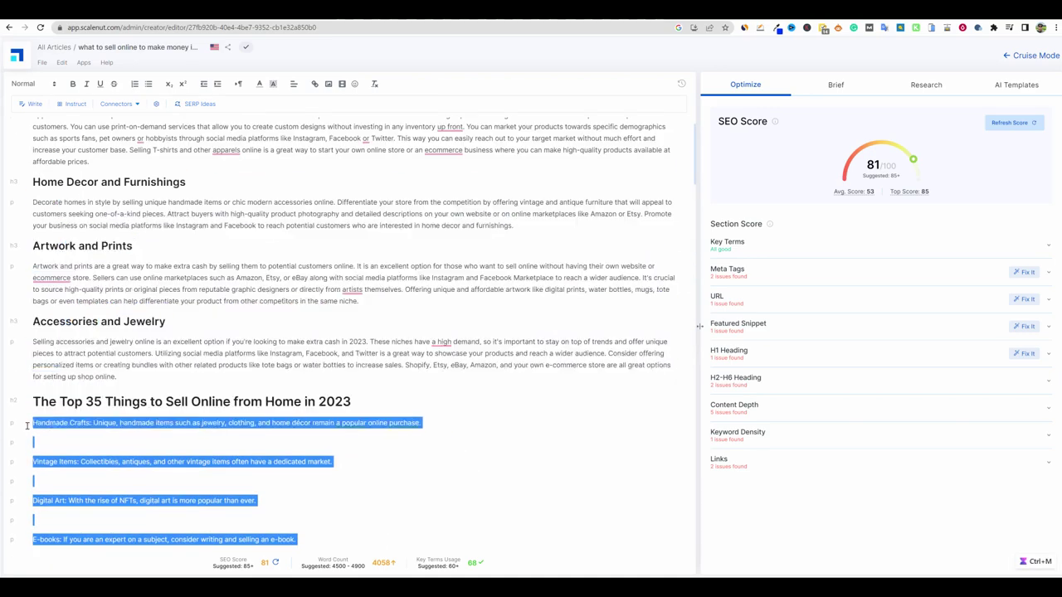
{"action": "scroll", "coordinate": [249, 332], "scroll_direction": "down", "scroll_amount": 5}
{"action": "left_click", "coordinate": [135, 84]}
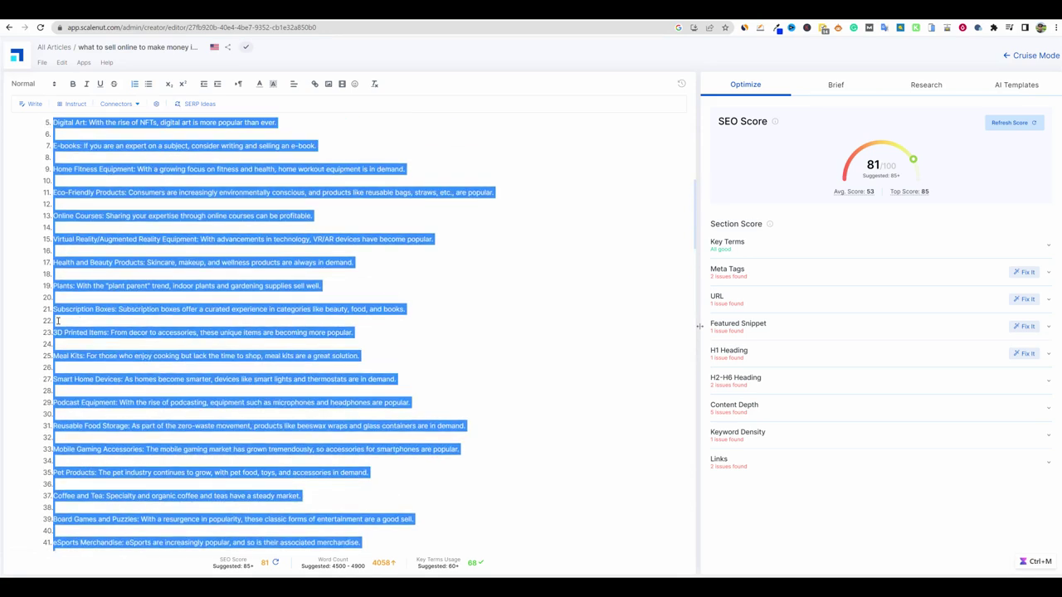
- Delete blank item 22 and the empty entries splitting the top of the list
{"action": "left_click", "coordinate": [60, 320]}
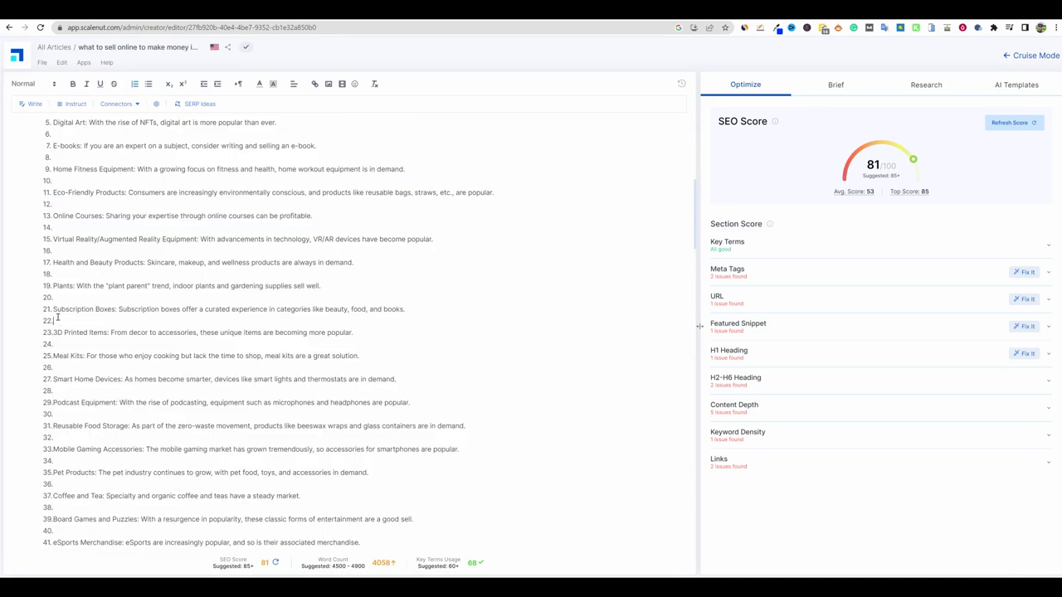
{"action": "key", "text": "Return"}
{"action": "key", "text": "BackSpace"}
{"action": "key", "text": "BackSpace"}
{"action": "key", "text": "BackSpace"}
{"action": "key", "text": "BackSpace"}
{"action": "key", "text": "BackSpace"}
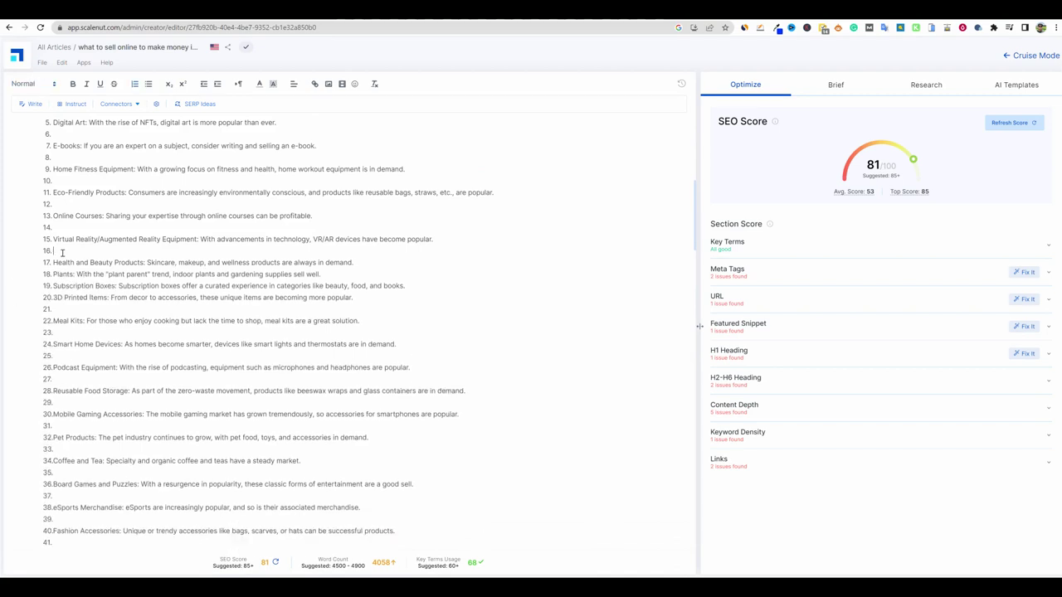
{"action": "key", "text": "BackSpace"}
{"action": "key", "text": "BackSpace"}
{"action": "key", "text": "BackSpace"}
{"action": "key", "text": "BackSpace"}
{"action": "key", "text": "BackSpace"}
{"action": "key", "text": "BackSpace"}
{"action": "key", "text": "BackSpace"}
{"action": "key", "text": "BackSpace"}
{"action": "left_click", "coordinate": [59, 156]}
{"action": "key", "text": "BackSpace"}
{"action": "key", "text": "BackSpace"}
{"action": "left_click", "coordinate": [59, 134]}
{"action": "key", "text": "BackSpace"}
{"action": "scroll", "coordinate": [71, 174], "scroll_direction": "up", "scroll_amount": 2}
{"action": "left_click", "coordinate": [74, 204]}
{"action": "key", "text": "BackSpace"}
{"action": "key", "text": "BackSpace"}
{"action": "left_click", "coordinate": [68, 184]}
- Delete the empty entries after item 12 through Coffee and Tea, merging the list
{"action": "key", "text": "BackSpace"}
{"action": "left_click", "coordinate": [83, 313]}
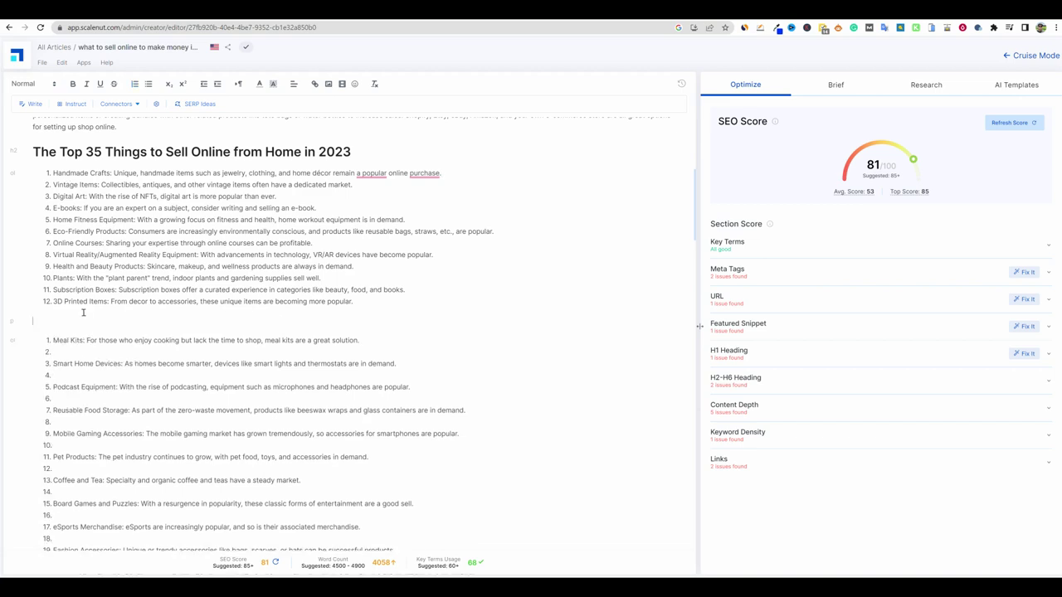
{"action": "key", "text": "BackSpace"}
{"action": "key", "text": "BackSpace"}
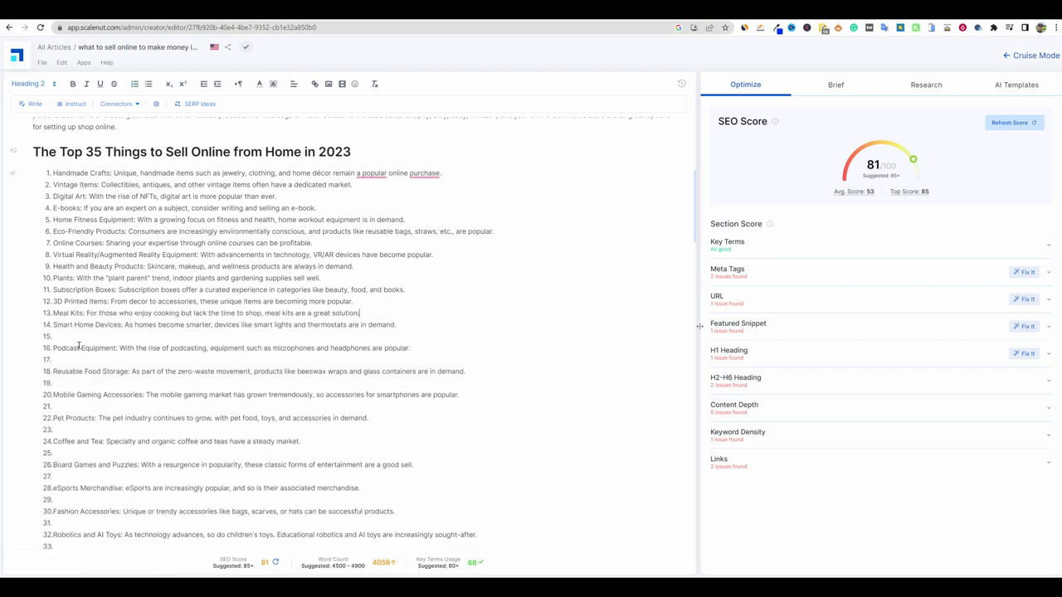
{"action": "left_click", "coordinate": [79, 342]}
{"action": "key", "text": "BackSpace"}
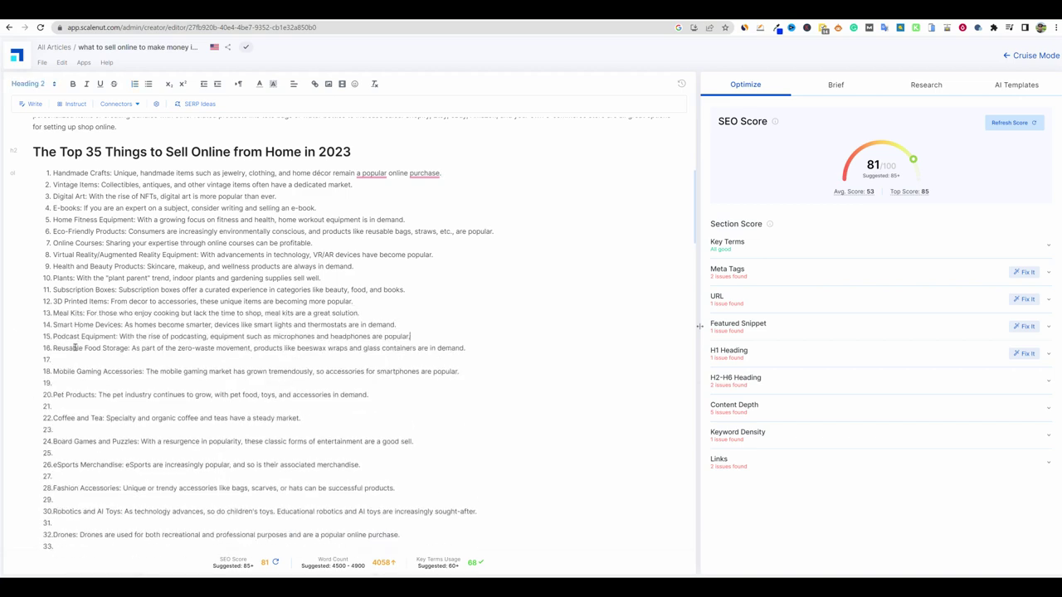
{"action": "left_click", "coordinate": [76, 360]}
{"action": "key", "text": "BackSpace"}
{"action": "left_click", "coordinate": [72, 372]}
{"action": "key", "text": "BackSpace"}
{"action": "left_click", "coordinate": [71, 383]}
{"action": "key", "text": "BackSpace"}
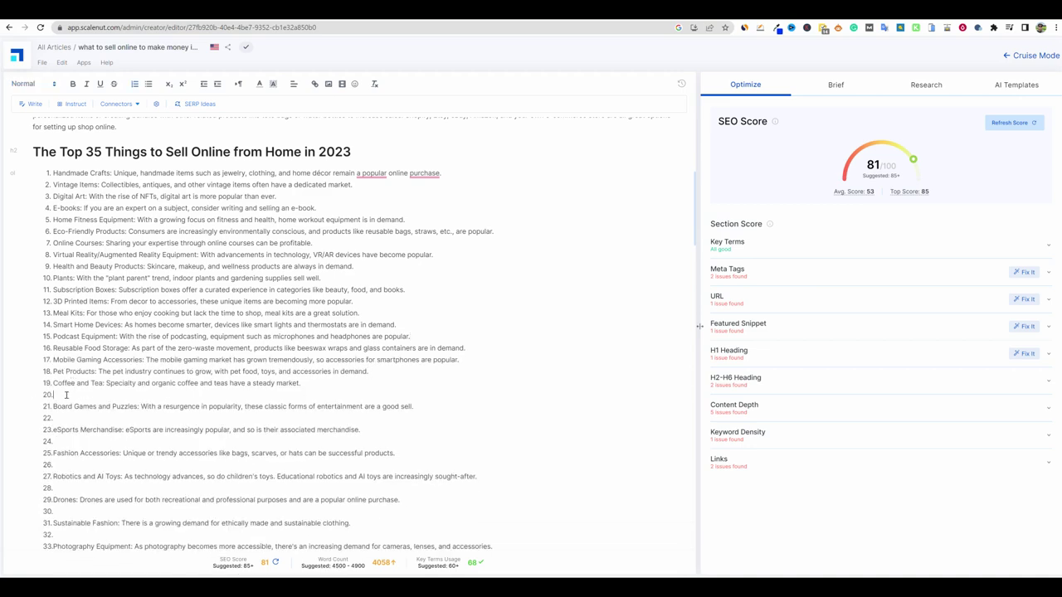
{"action": "key", "text": "BackSpace"}
{"action": "key", "text": "BackSpace"}
{"action": "scroll", "coordinate": [67, 365], "scroll_direction": "down", "scroll_amount": 3}
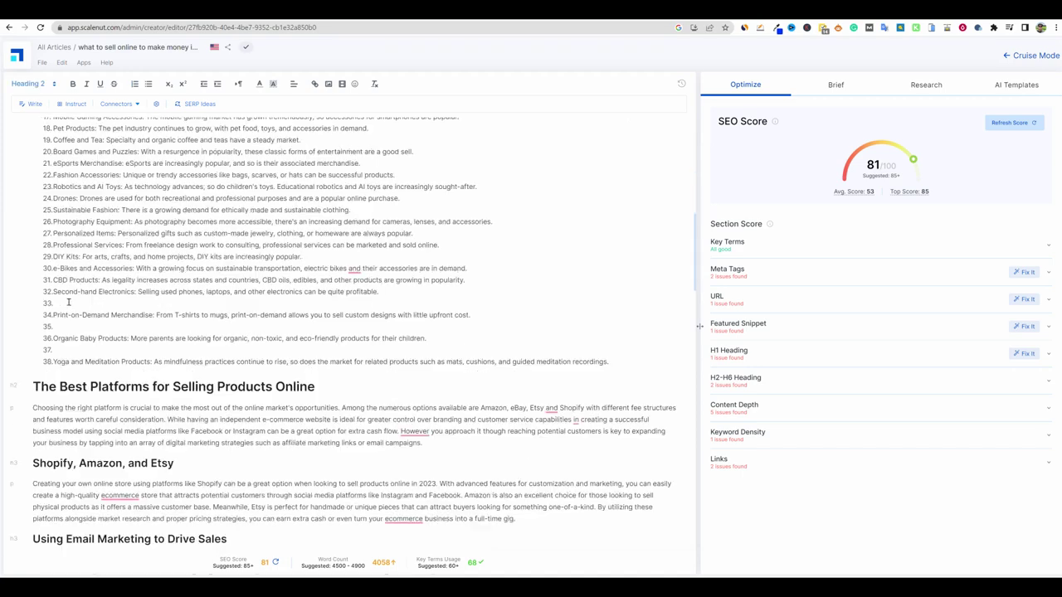
- Delete the last empty entries so the list runs unbroken to item 35
{"action": "key", "text": "BackSpace"}
{"action": "key", "text": "BackSpace"}
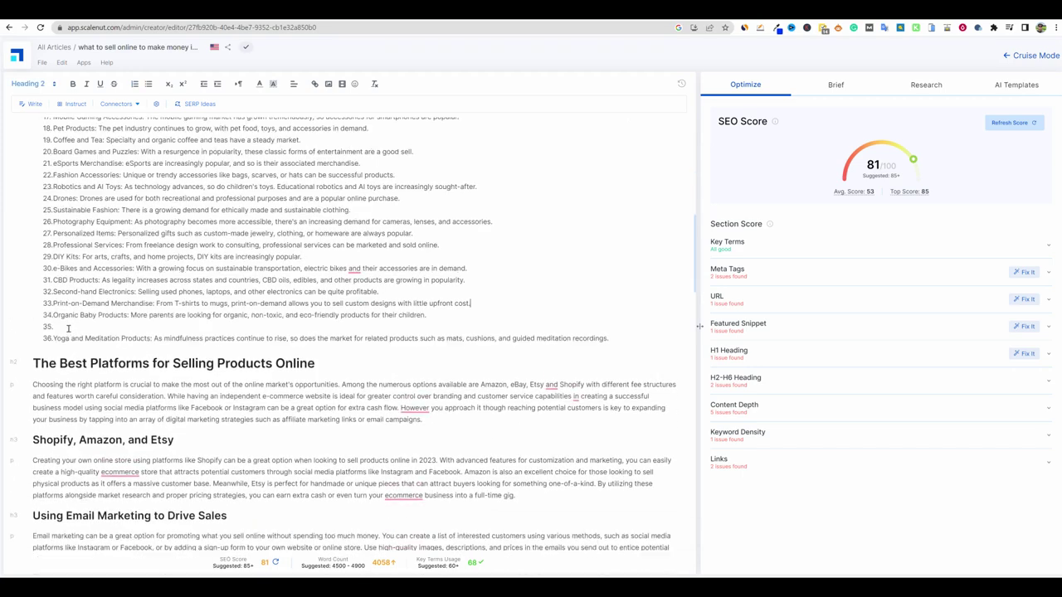
{"action": "key", "text": "BackSpace"}
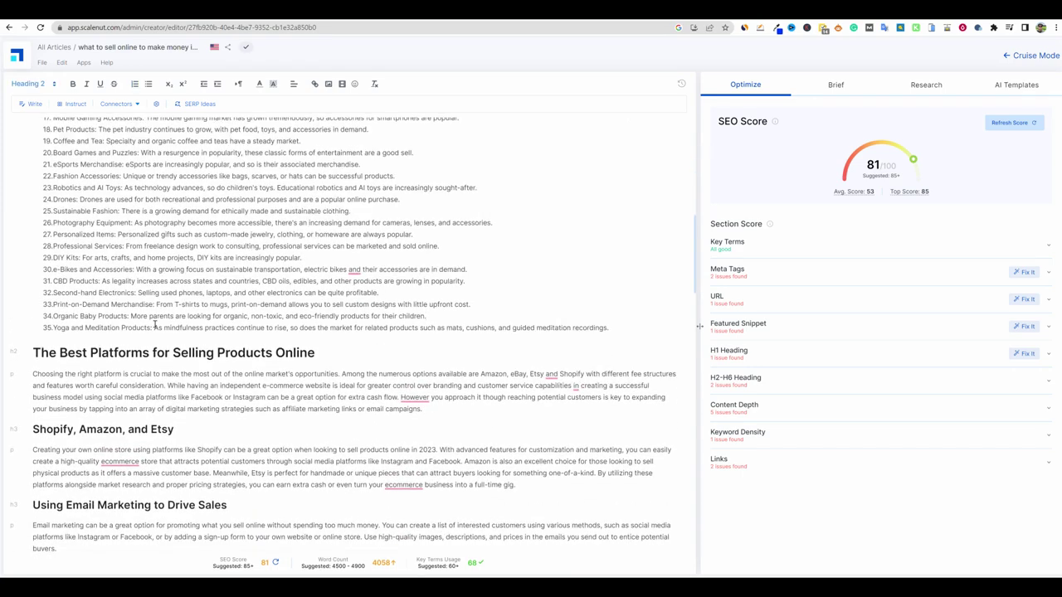
{"action": "scroll", "coordinate": [68, 327], "scroll_direction": "up", "scroll_amount": 3}
{"action": "scroll", "coordinate": [117, 296], "scroll_direction": "up", "scroll_amount": 2}
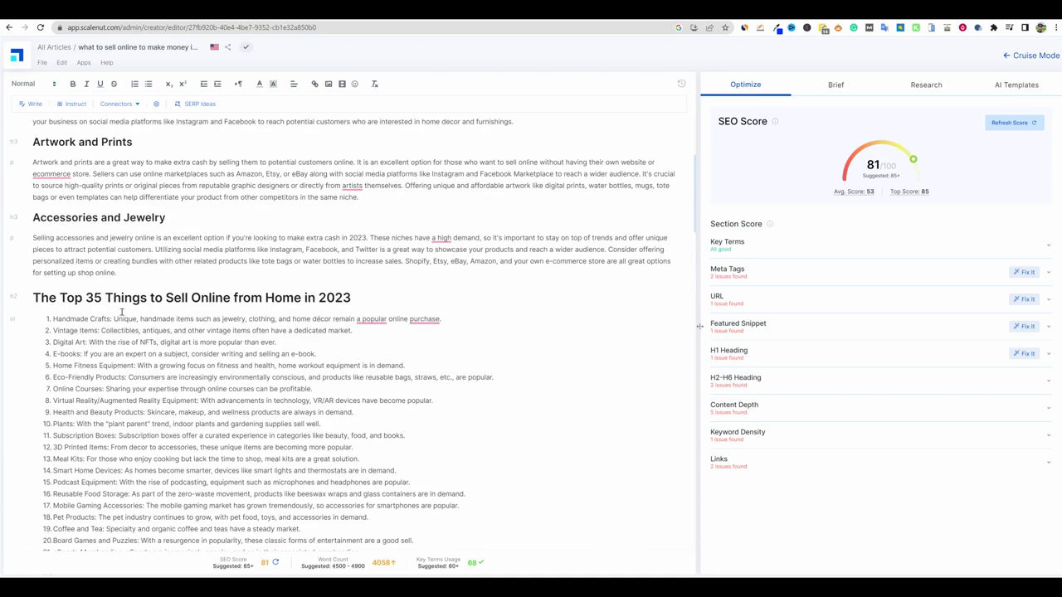
{"action": "scroll", "coordinate": [247, 254], "scroll_direction": "down", "scroll_amount": 3}
{"action": "mouse_move", "coordinate": [61, 155]}
{"action": "left_mouse_down"}
{"action": "mouse_move", "coordinate": [200, 470]}
{"action": "mouse_move", "coordinate": [216, 543]}
{"action": "left_mouse_up"}
{"action": "scroll", "coordinate": [259, 415], "scroll_direction": "up", "scroll_amount": 10}
{"action": "scroll", "coordinate": [260, 414], "scroll_direction": "up", "scroll_amount": 5}
{"action": "scroll", "coordinate": [259, 415], "scroll_direction": "up", "scroll_amount": 3}
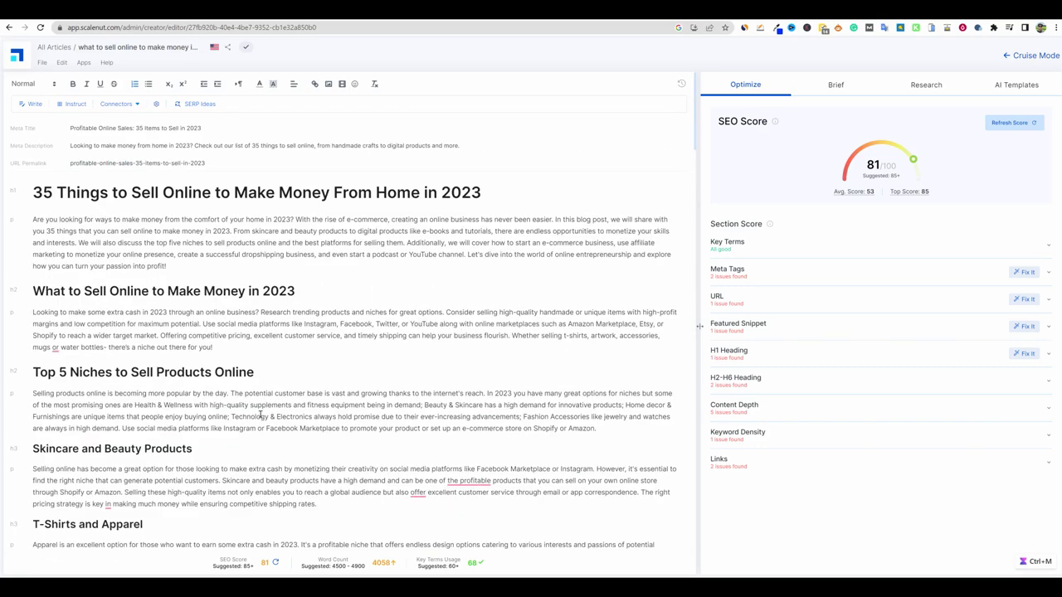
{"action": "scroll", "coordinate": [260, 415], "scroll_direction": "down", "scroll_amount": 5}
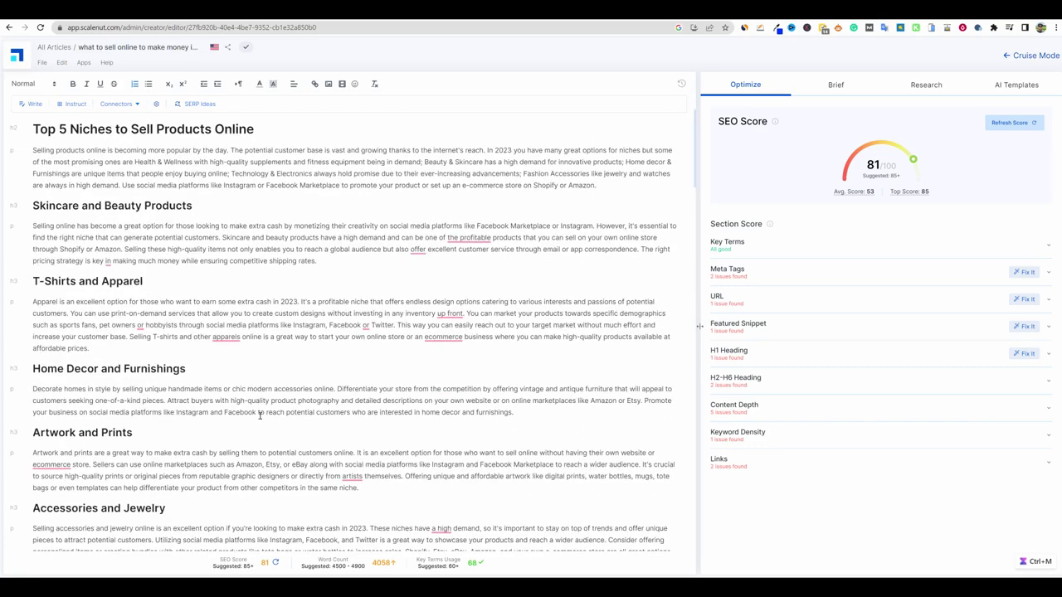
{"action": "scroll", "coordinate": [122, 438], "scroll_direction": "down", "scroll_amount": 4}
{"action": "left_click", "coordinate": [122, 438]}
{"action": "scroll", "coordinate": [176, 447], "scroll_direction": "down", "scroll_amount": 3}
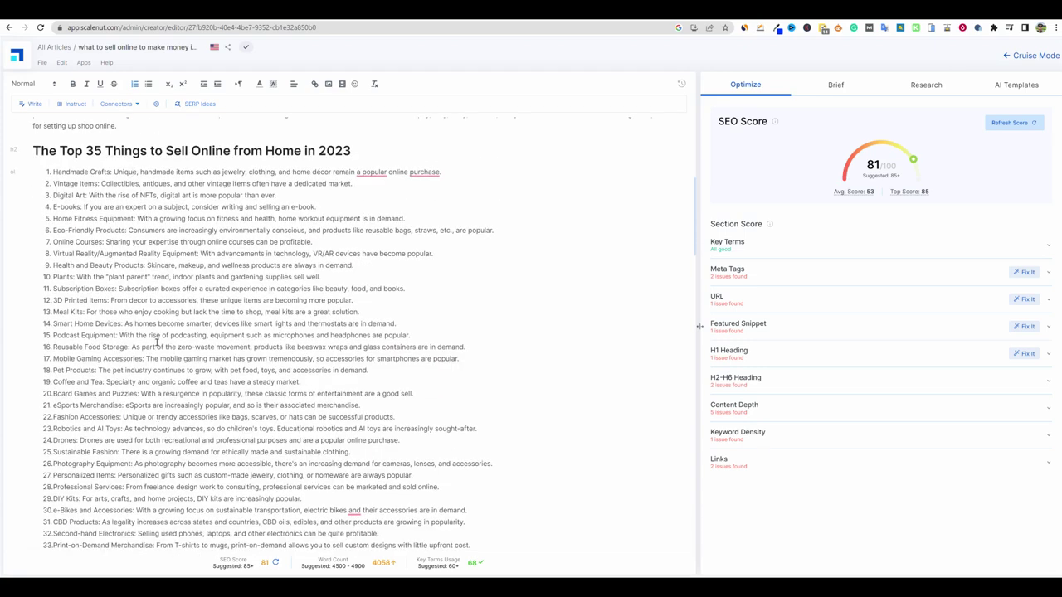
- Select the Vintage Items and Handmade Crafts labels, then place the cursor in the empty paragraph
{"action": "left_click_drag", "start_coordinate": [98, 184], "coordinate": [52, 184]}
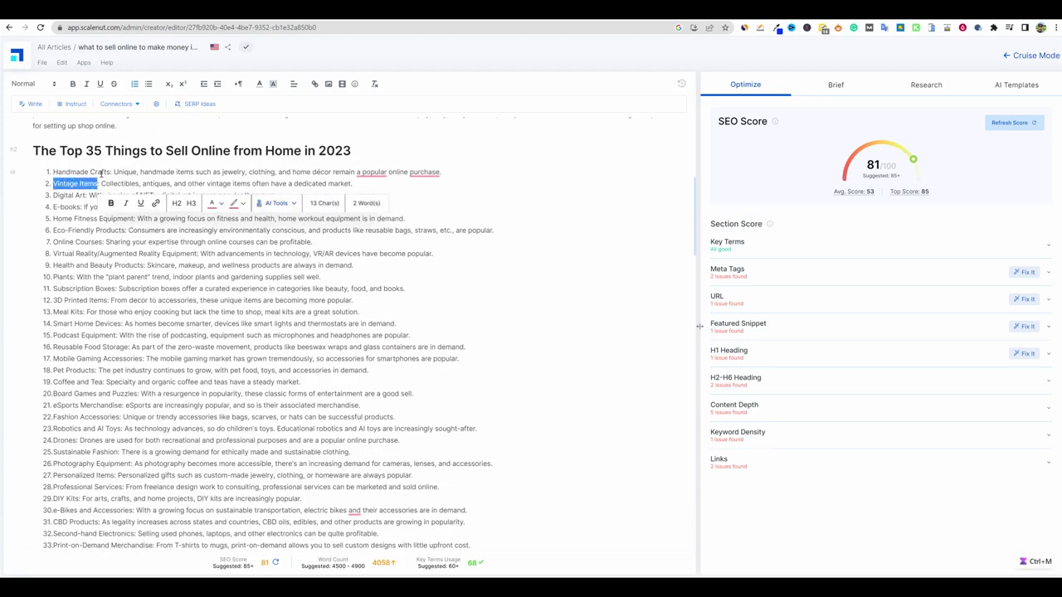
{"action": "left_click_drag", "start_coordinate": [113, 171], "coordinate": [52, 171]}
{"action": "scroll", "coordinate": [290, 410], "scroll_direction": "down", "scroll_amount": 10}
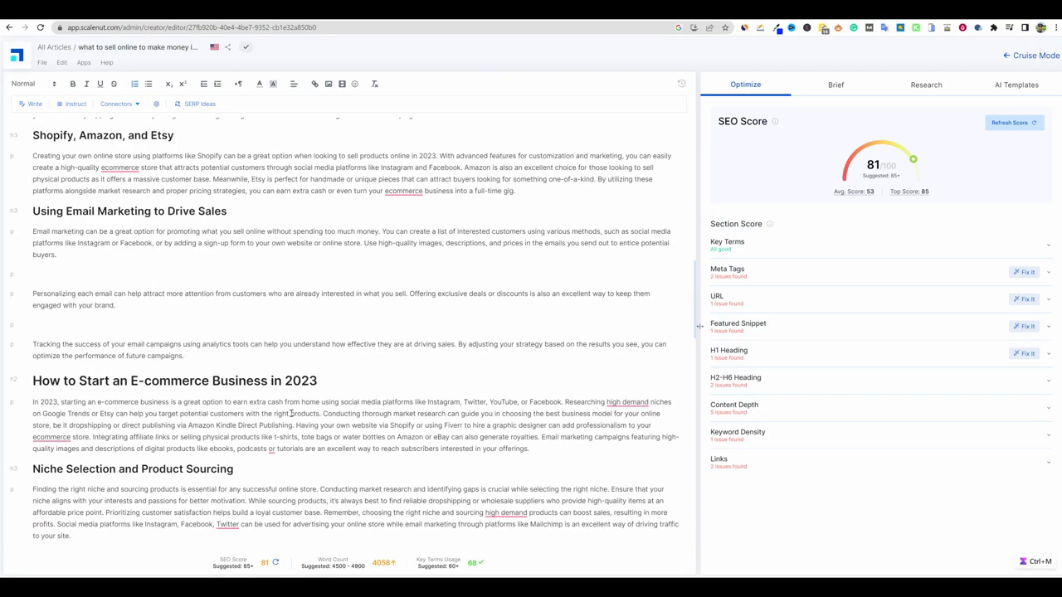
{"action": "scroll", "coordinate": [291, 410], "scroll_direction": "down", "scroll_amount": 1}
{"action": "scroll", "coordinate": [63, 316], "scroll_direction": "up", "scroll_amount": 2}
{"action": "left_click", "coordinate": [63, 316]}
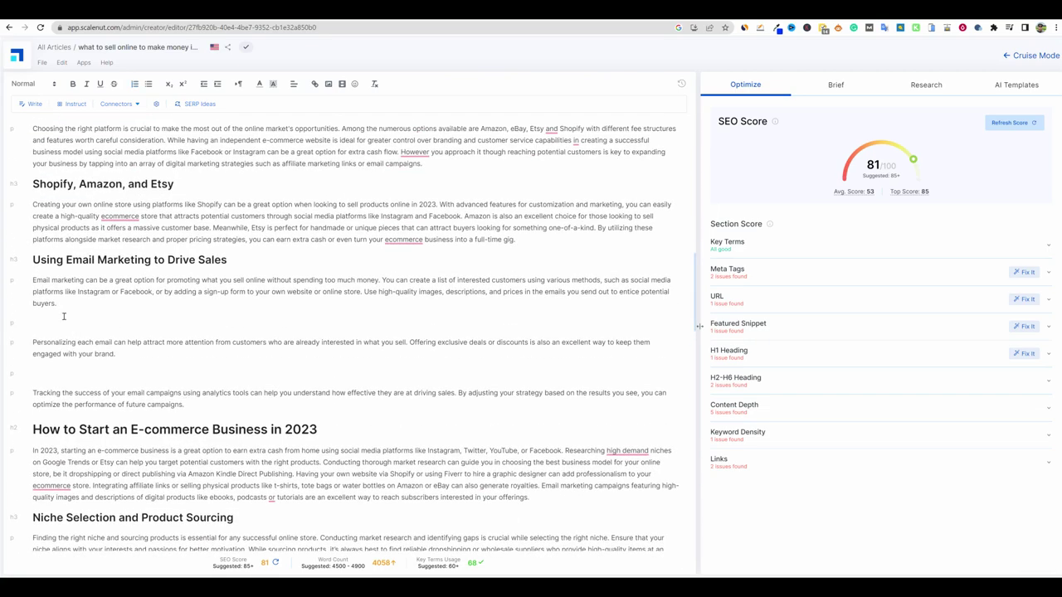
{"action": "scroll", "coordinate": [284, 350], "scroll_direction": "up", "scroll_amount": 5}
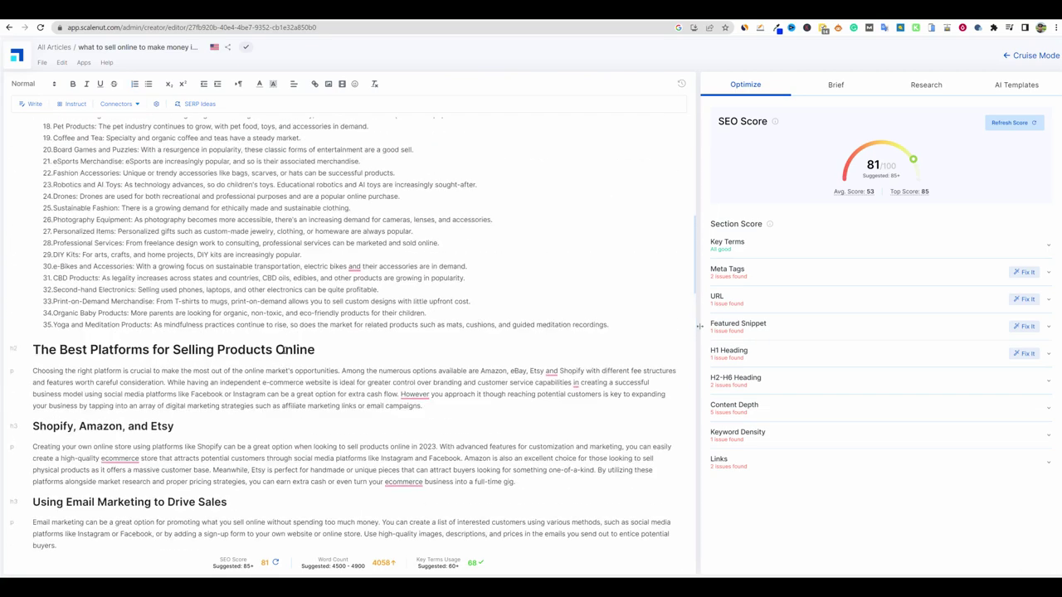
{"action": "scroll", "coordinate": [284, 350], "scroll_direction": "up", "scroll_amount": 5}
{"action": "scroll", "coordinate": [283, 350], "scroll_direction": "up", "scroll_amount": 5}
{"action": "scroll", "coordinate": [284, 350], "scroll_direction": "up", "scroll_amount": 1}
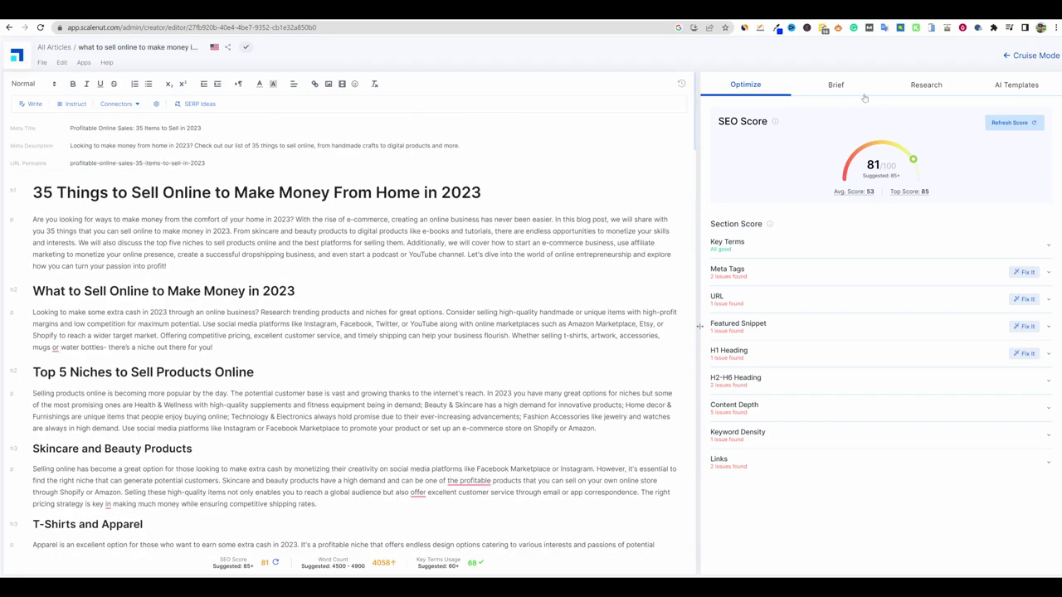
- Skip the meta tag fixes and add the suggested featured-snippet question with its answer
{"action": "left_click", "coordinate": [1027, 273]}
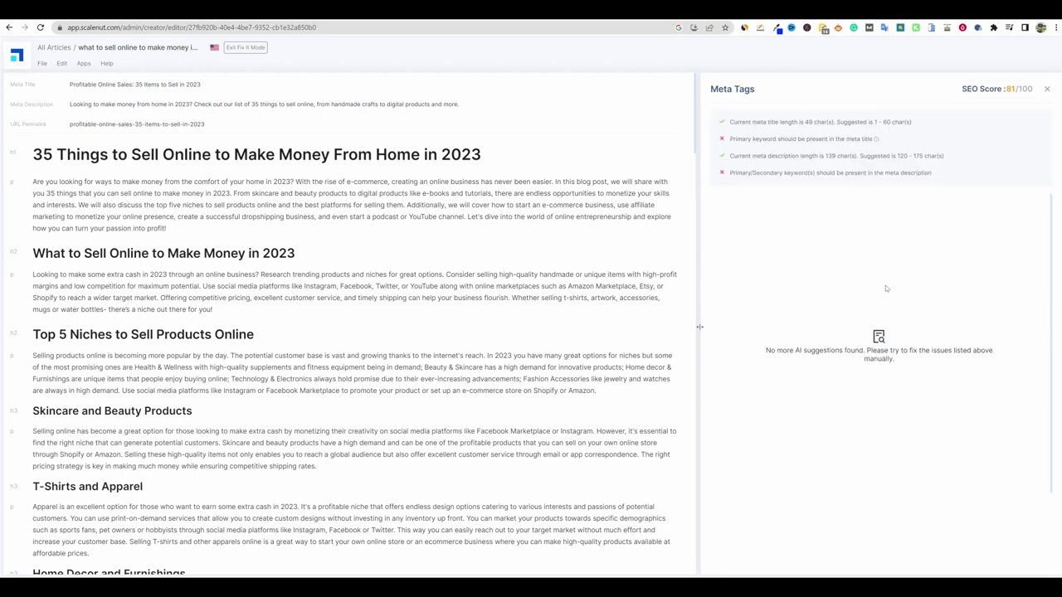
{"action": "left_click", "coordinate": [1047, 89]}
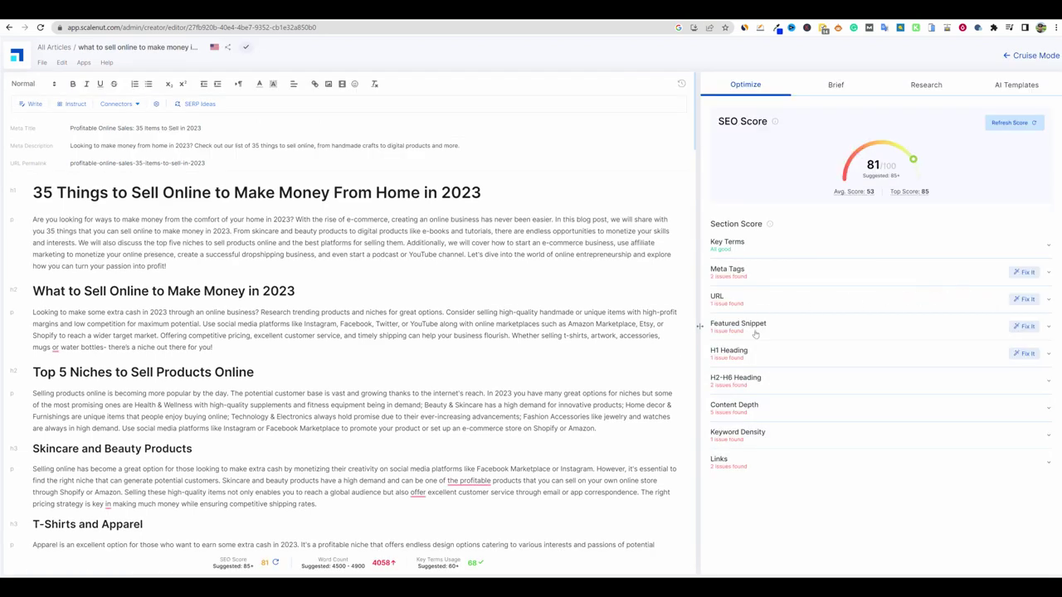
{"action": "left_click", "coordinate": [761, 326]}
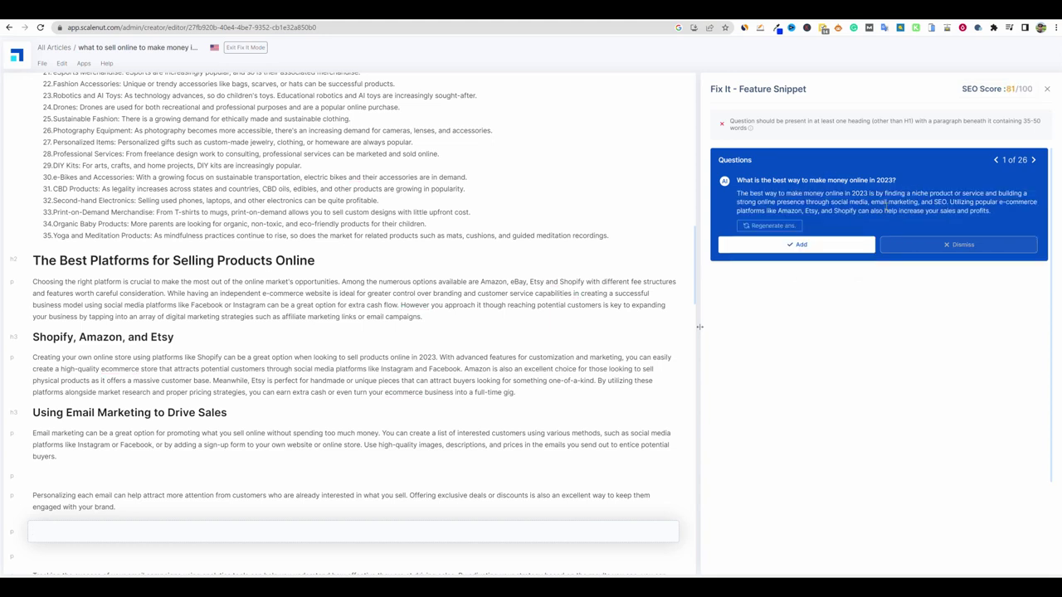
{"action": "left_click", "coordinate": [814, 247]}
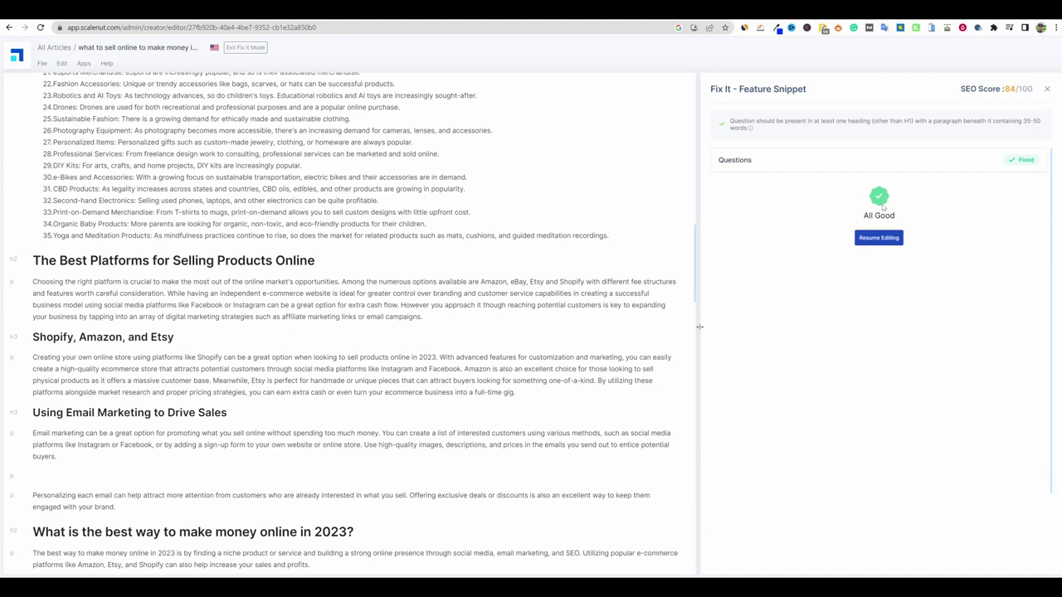
{"action": "left_click", "coordinate": [889, 239]}
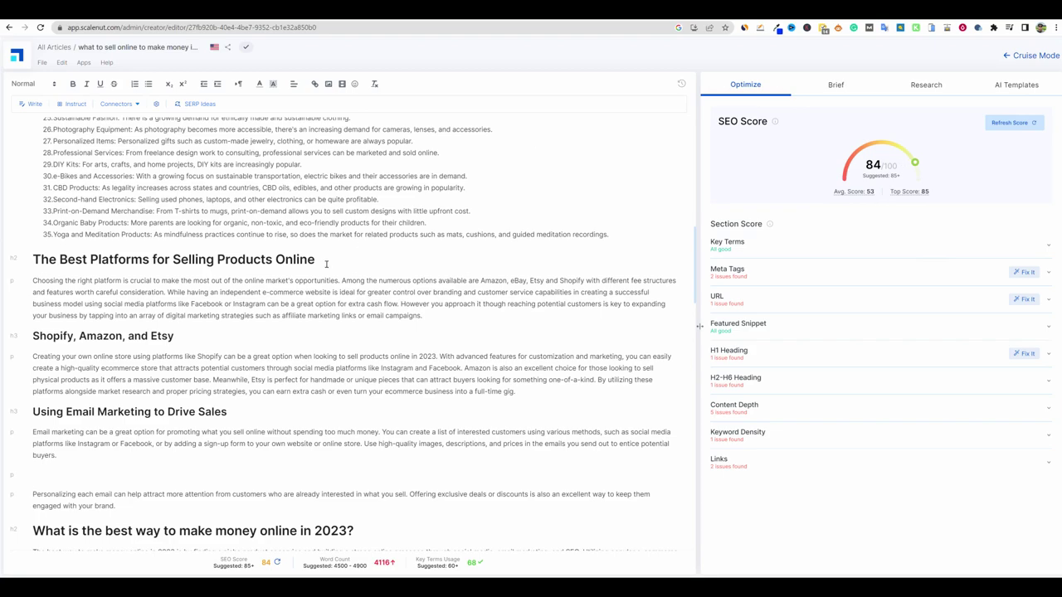
{"action": "scroll", "coordinate": [321, 268], "scroll_direction": "up", "scroll_amount": 5}
{"action": "scroll", "coordinate": [322, 268], "scroll_direction": "up", "scroll_amount": 10}
{"action": "scroll", "coordinate": [323, 268], "scroll_direction": "up", "scroll_amount": 10}
{"action": "scroll", "coordinate": [326, 269], "scroll_direction": "up", "scroll_amount": 1}
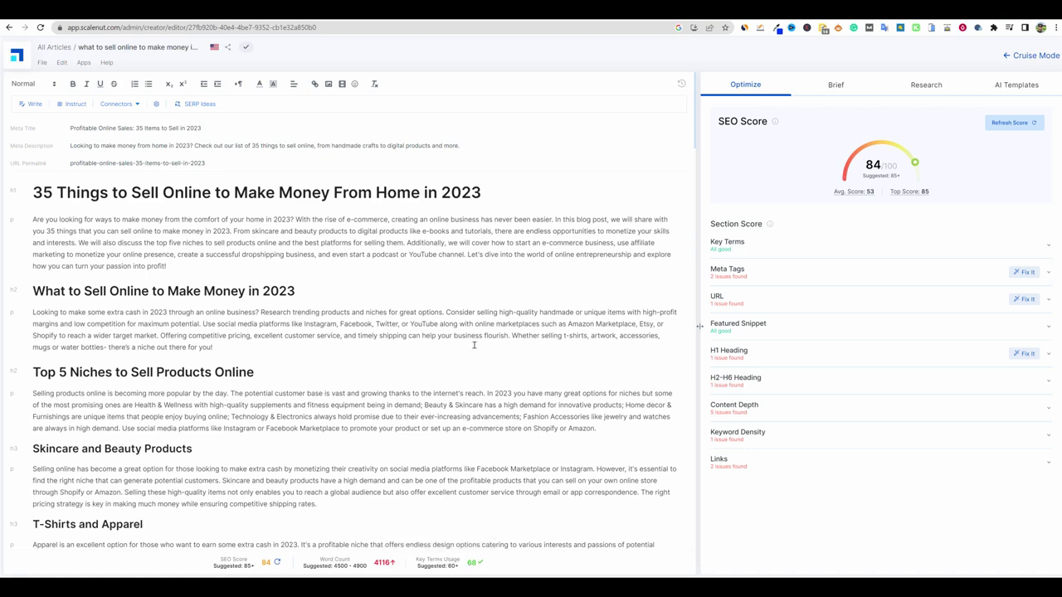
{"action": "scroll", "coordinate": [475, 345], "scroll_direction": "down", "scroll_amount": 2}
{"action": "scroll", "coordinate": [332, 316], "scroll_direction": "up", "scroll_amount": 2}
{"action": "scroll", "coordinate": [277, 303], "scroll_direction": "down", "scroll_amount": 1}
{"action": "scroll", "coordinate": [282, 311], "scroll_direction": "down", "scroll_amount": 2}
{"action": "scroll", "coordinate": [282, 310], "scroll_direction": "up", "scroll_amount": 3}
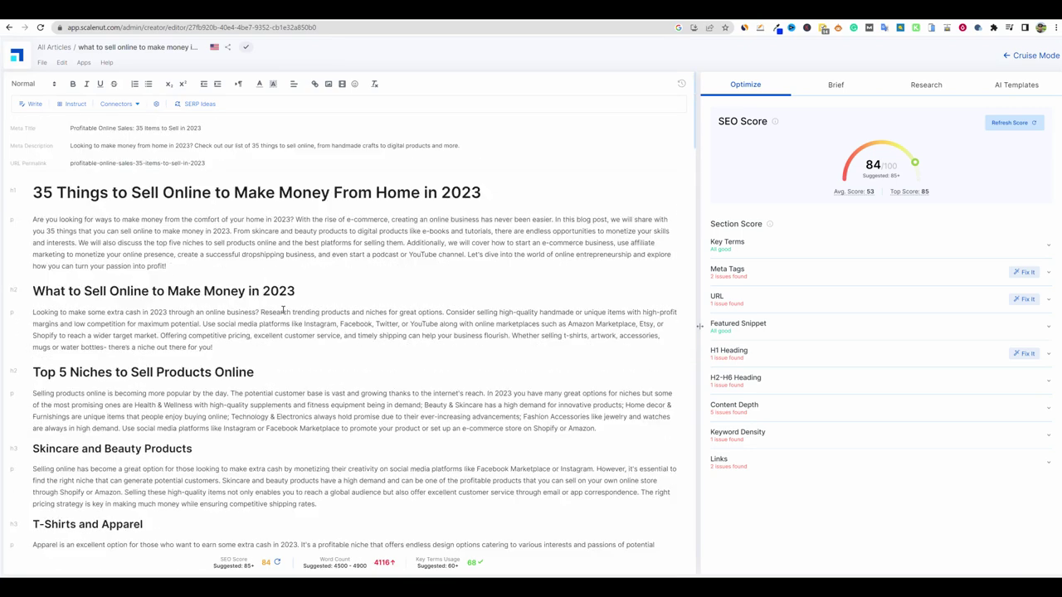